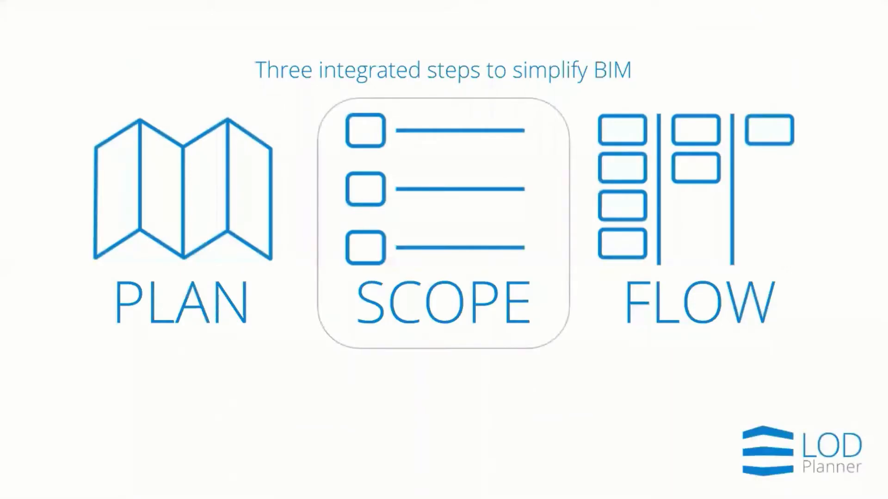
Step: Switch to LOD Planner and browse the plan's File Formats and Tools, BIM Use Analysis Worksheet, BIM Introduction and BIM Mission Statement sections
key("ctrl+Up")
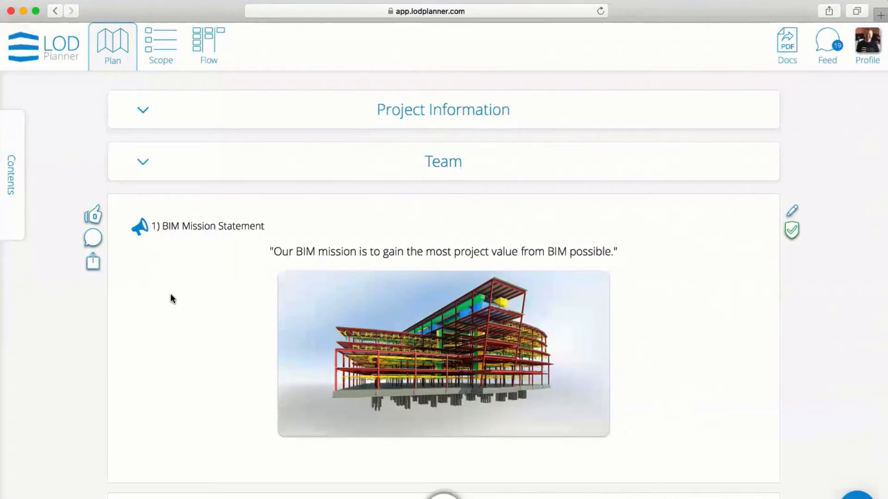
left_click(12, 175)
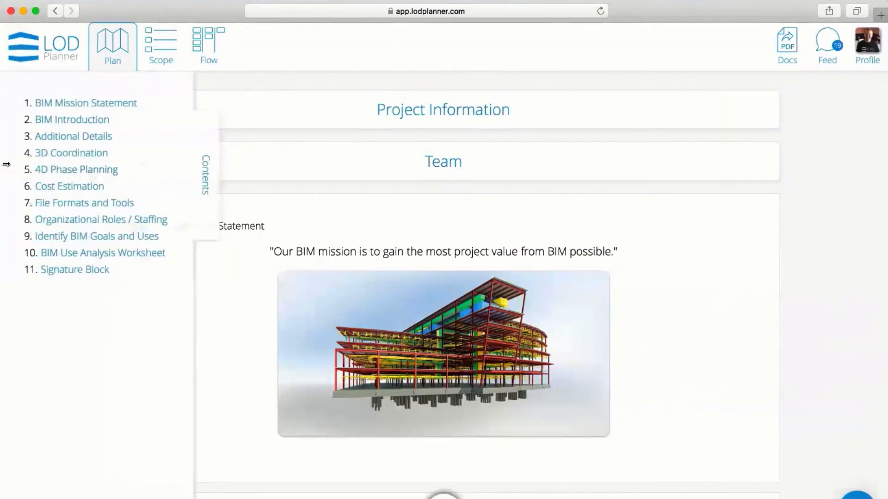
left_click(91, 207)
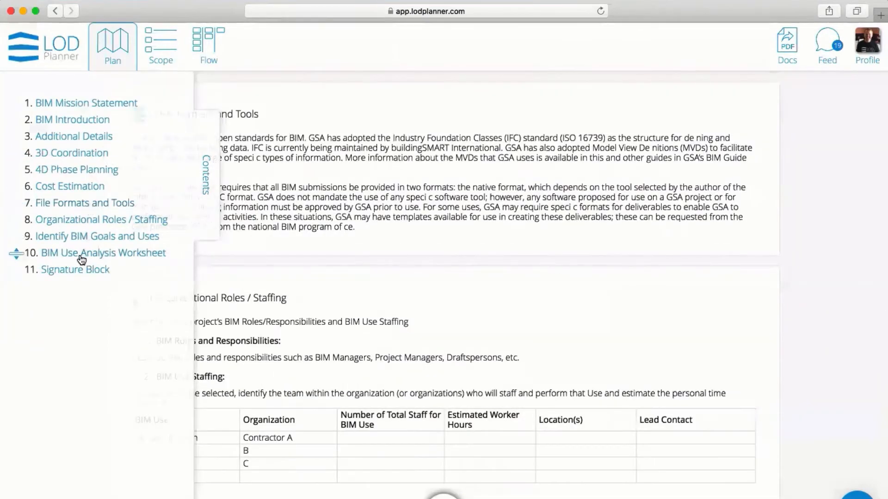
left_click(80, 254)
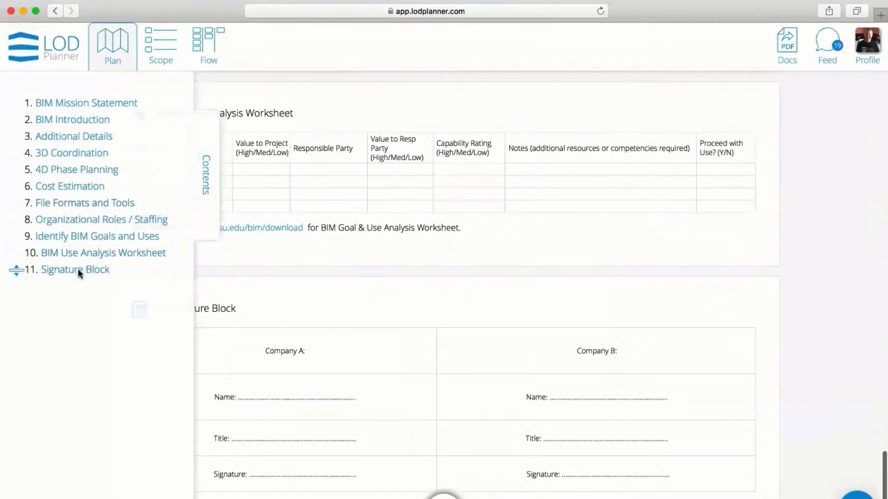
left_click(88, 115)
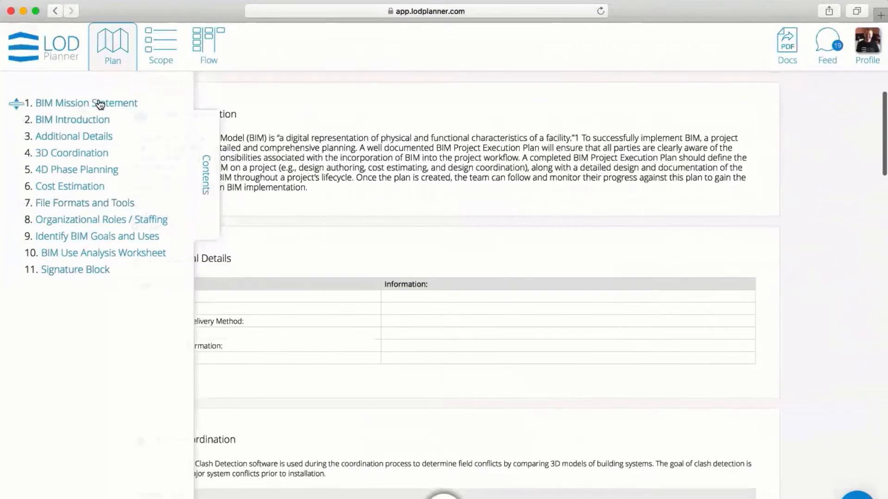
left_click(99, 102)
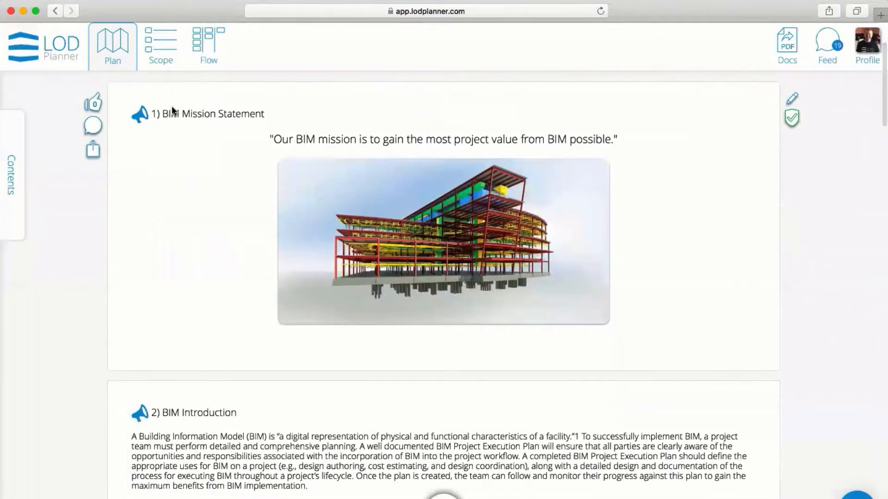
Step: Expand the plan's Project Information and Team sections to review the project details and the companies involved
scroll(172, 109, "up", 5)
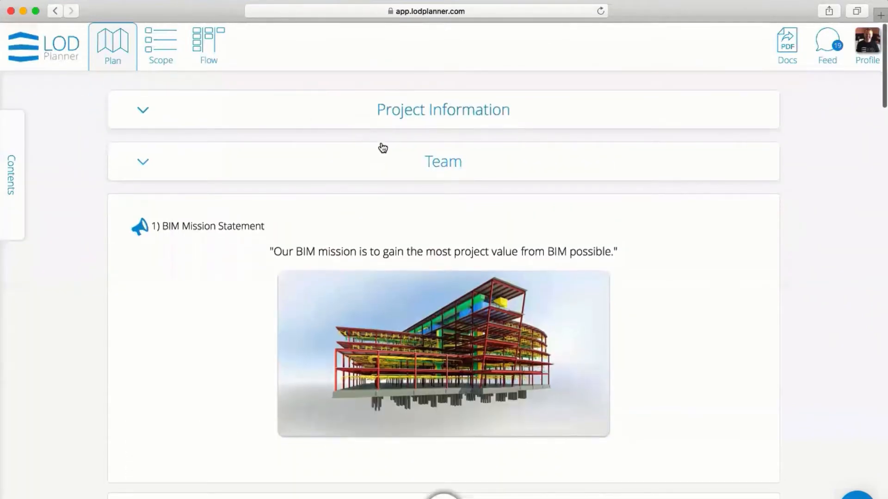
left_click(403, 112)
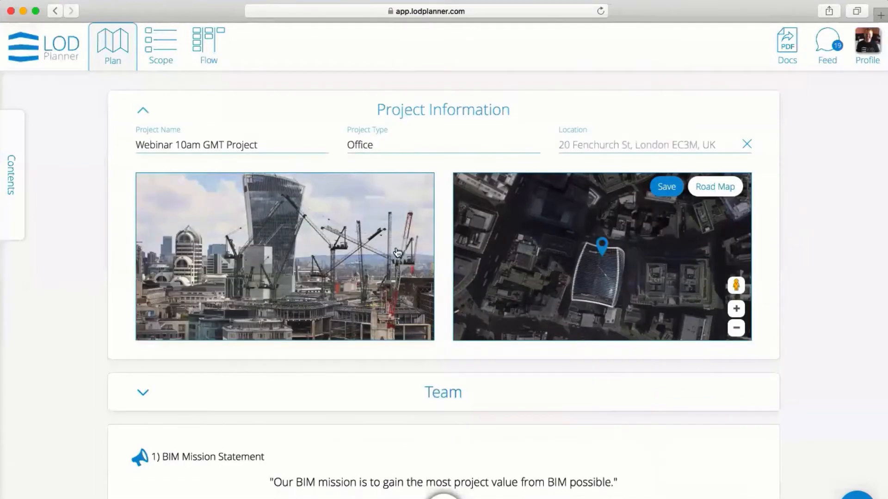
left_click(377, 384)
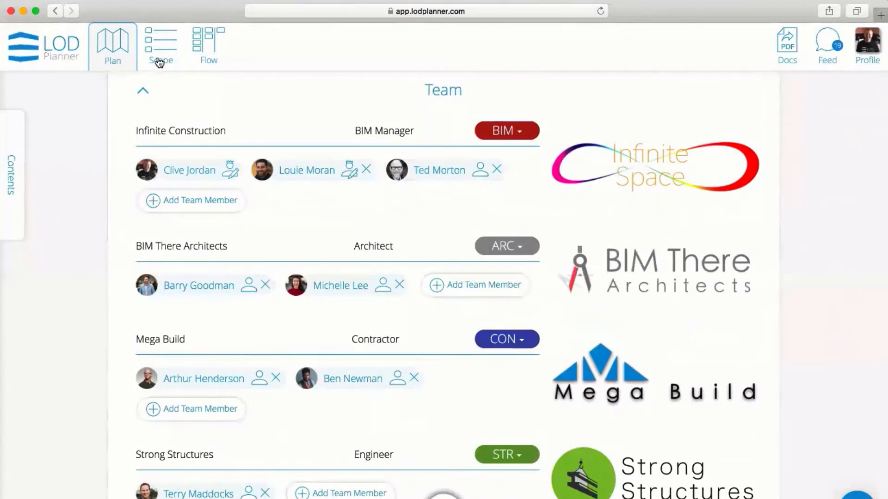
Step: Go to the project's scope view and examine the milestone settings, including Budget Estimate's title and date range and the template option
left_click(171, 63)
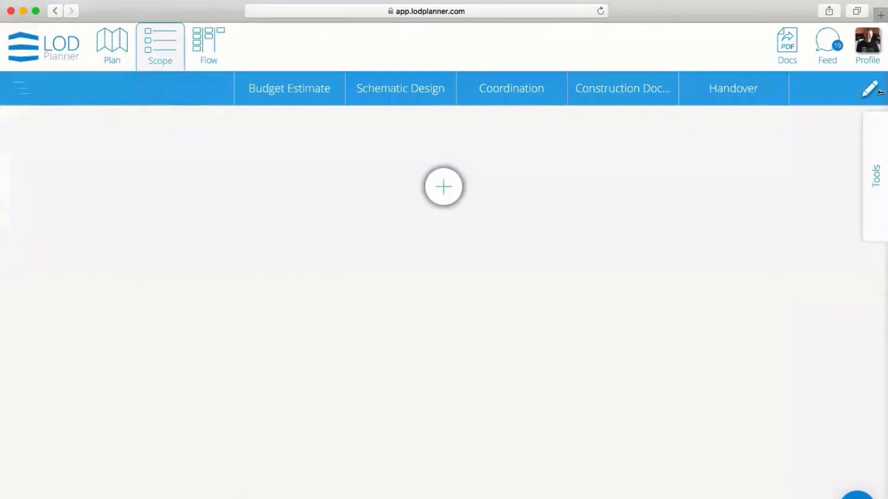
left_click(870, 90)
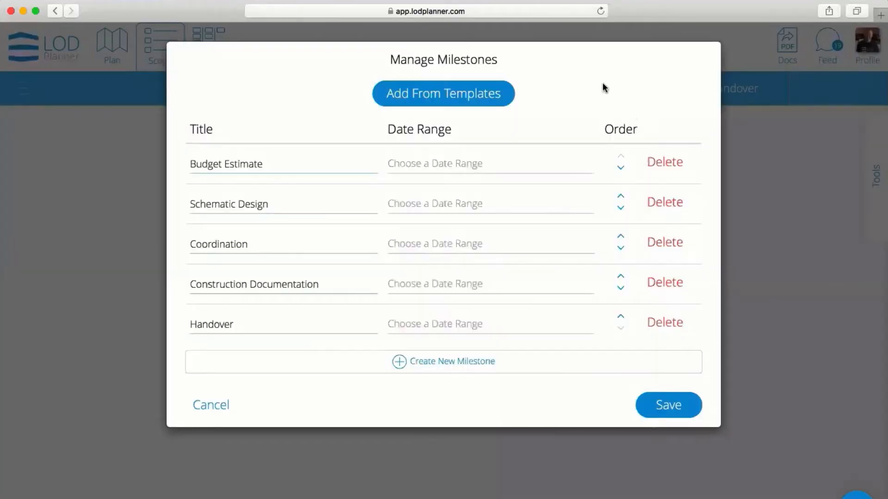
left_click(293, 158)
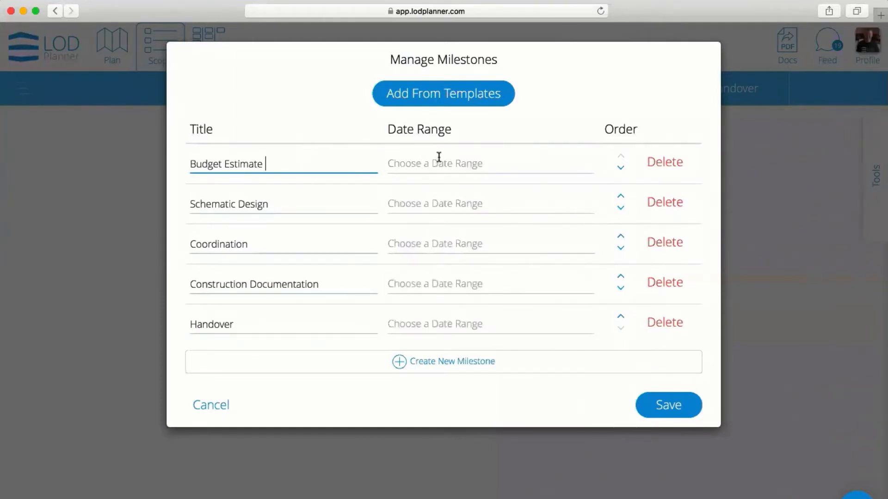
left_click(437, 164)
left_click(568, 59)
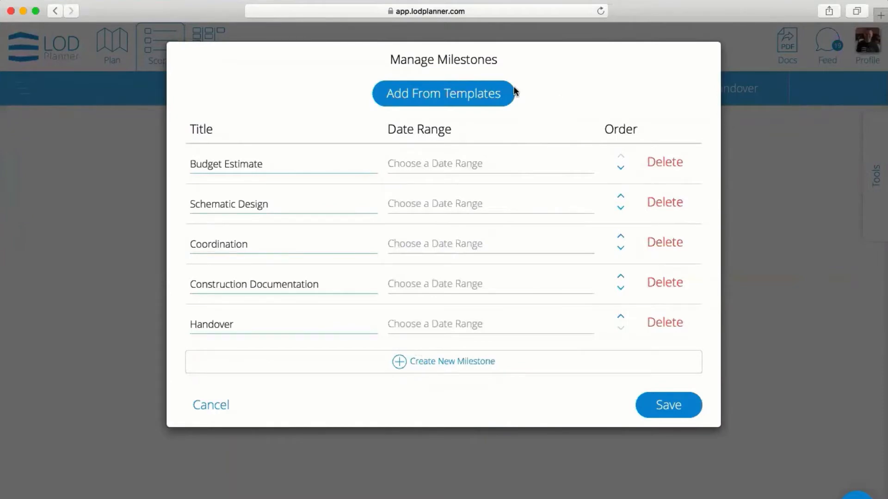
left_click(451, 97)
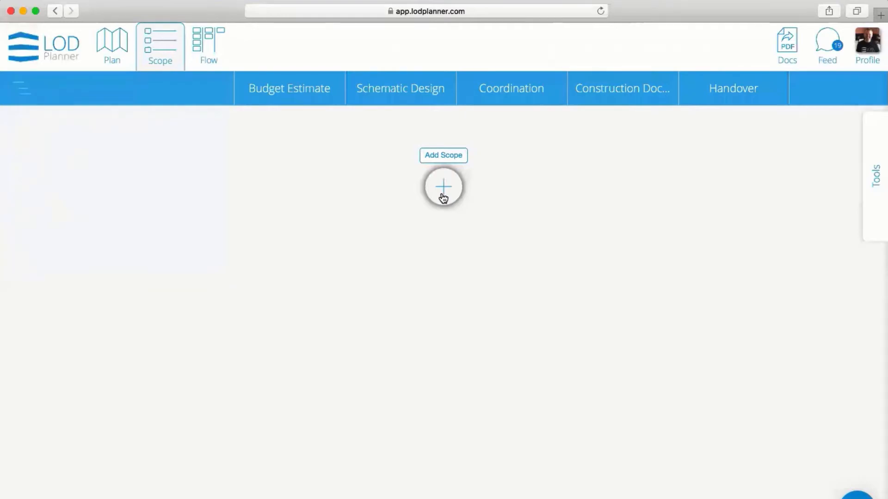
Step: Start a new scope named "Example Scope" and set its type to Design
left_click(443, 197)
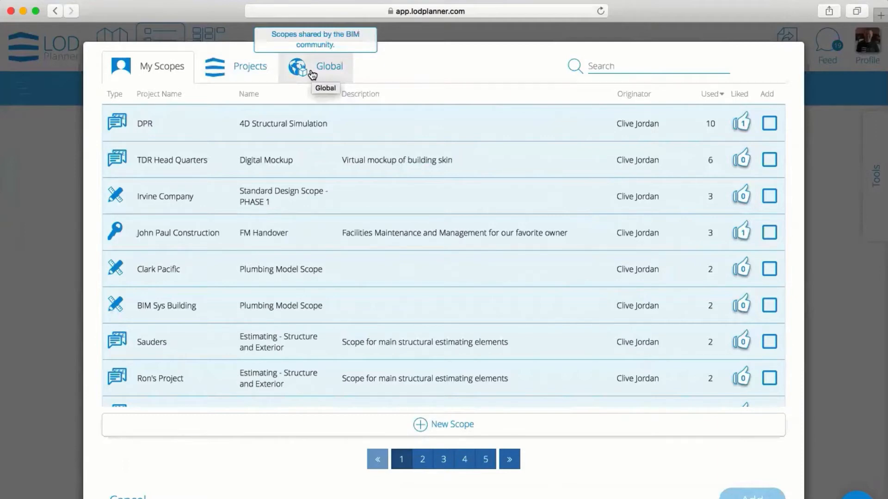
left_click(443, 430)
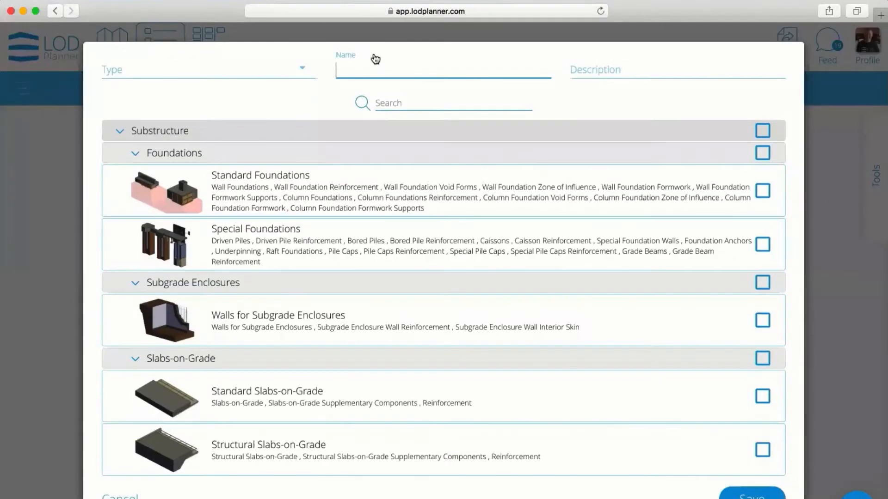
type("Ex")
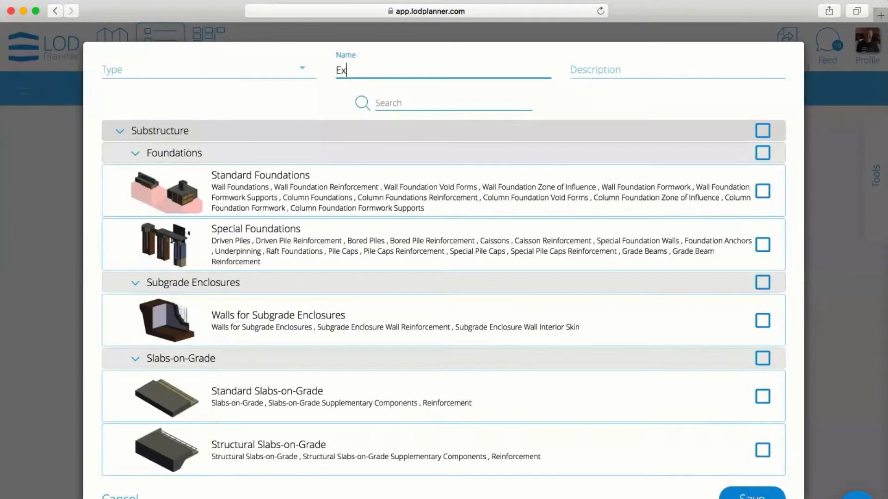
type("ample Scope")
left_click(300, 70)
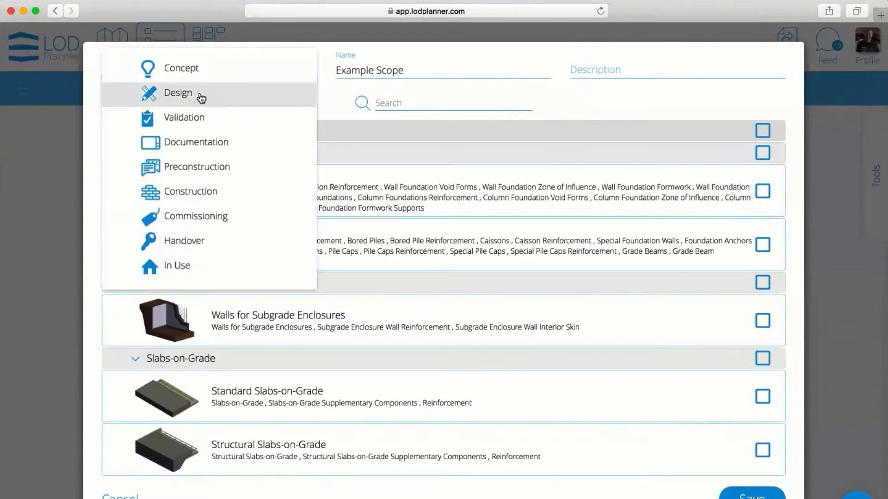
left_click(201, 98)
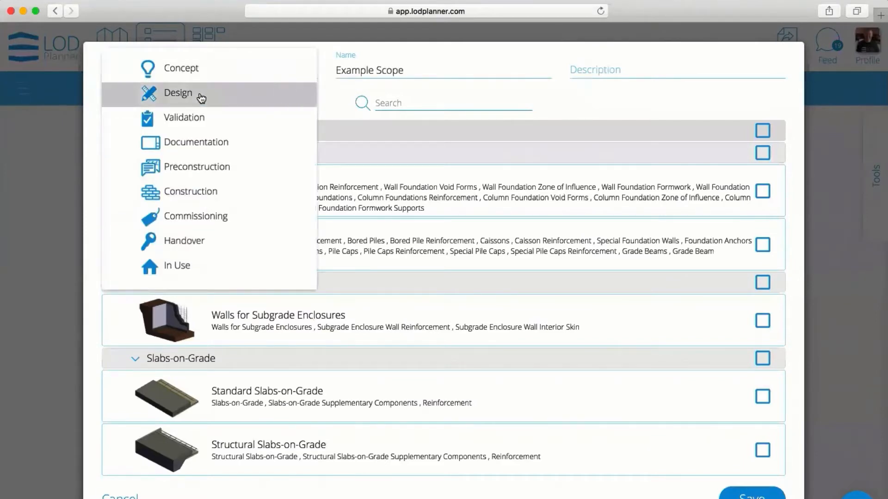
Step: Search the scope elements for "pip" and include Domestic Water Distribution from the Plumbing group
left_click(398, 97)
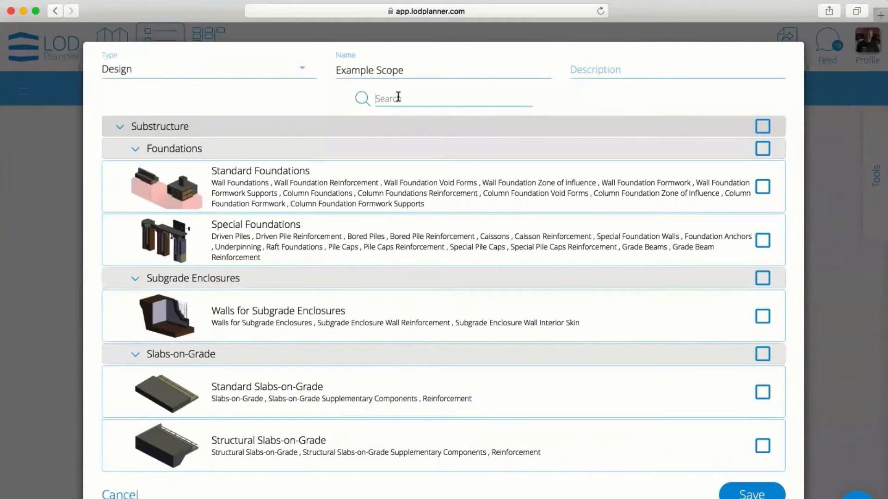
type("pip")
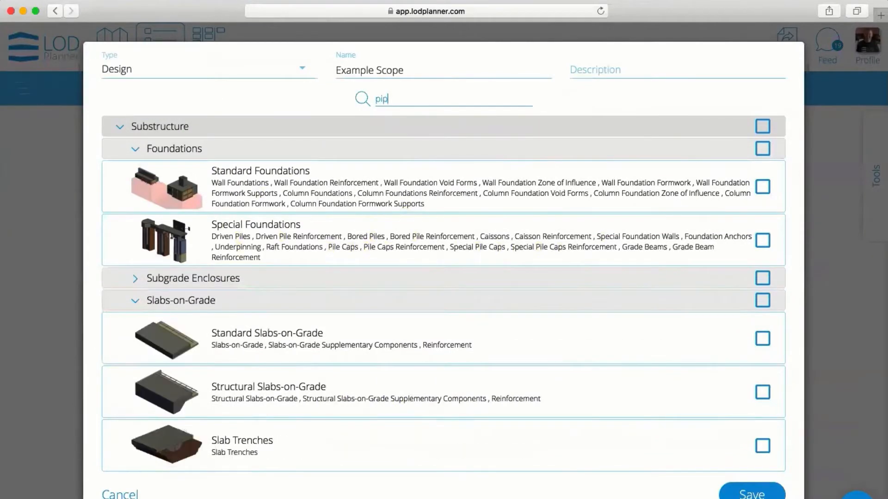
scroll(452, 264, "down", 8)
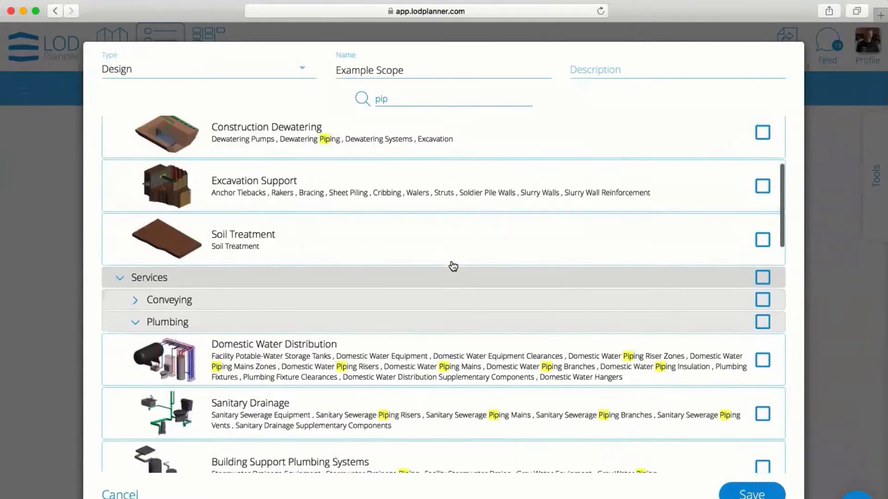
left_click(762, 201)
Step: Include Fire Suppression in the scope, leave Ventilation deselected, and save the scope
scroll(494, 223, "down", 2)
scroll(494, 223, "down", 5)
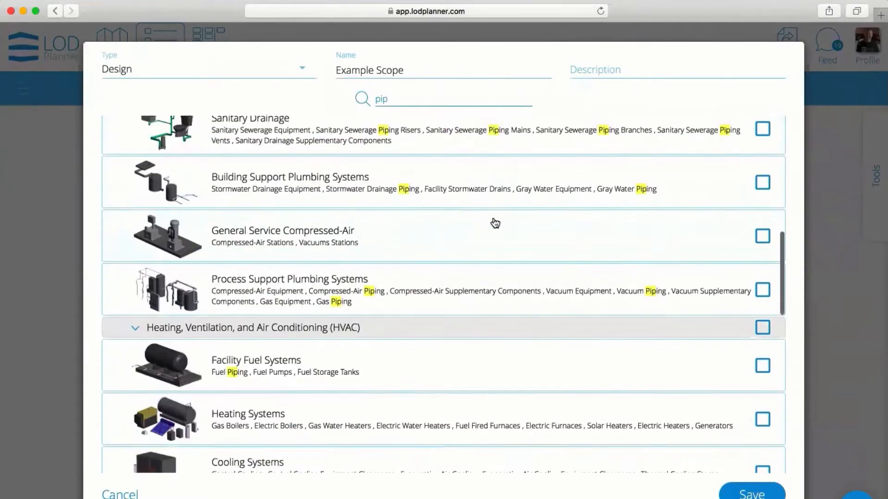
scroll(625, 312, "down", 1)
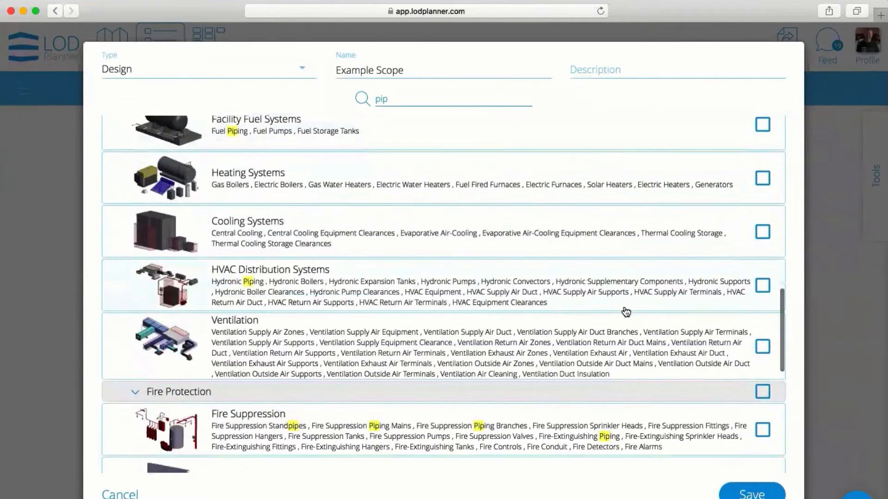
scroll(690, 315, "down", 1)
left_click(693, 317)
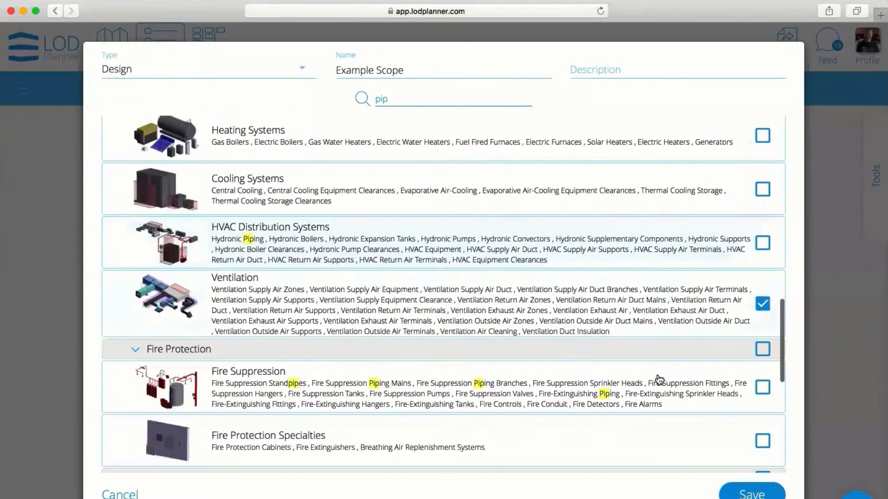
left_click(763, 388)
left_click(763, 305)
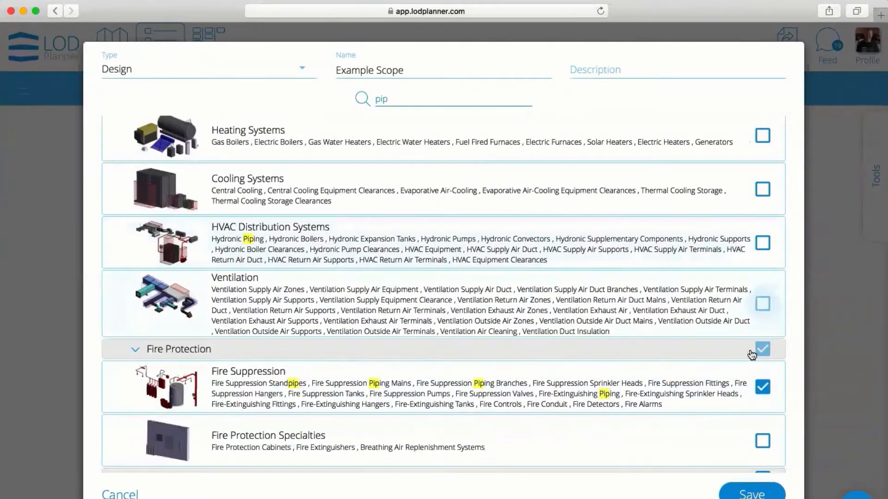
left_click(738, 494)
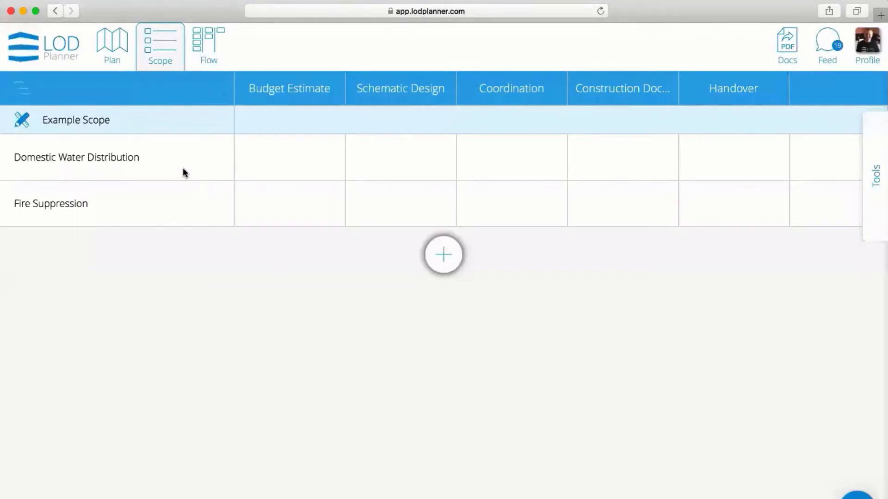
Step: Set Domestic Water Distribution to LOD 100 for Budget Estimate, 200 for Schematic Design, 350 for Coordination and 400 for Construction Documentation
mouse_move(297, 164)
left_click(292, 162)
mouse_move(376, 153)
left_click(405, 159)
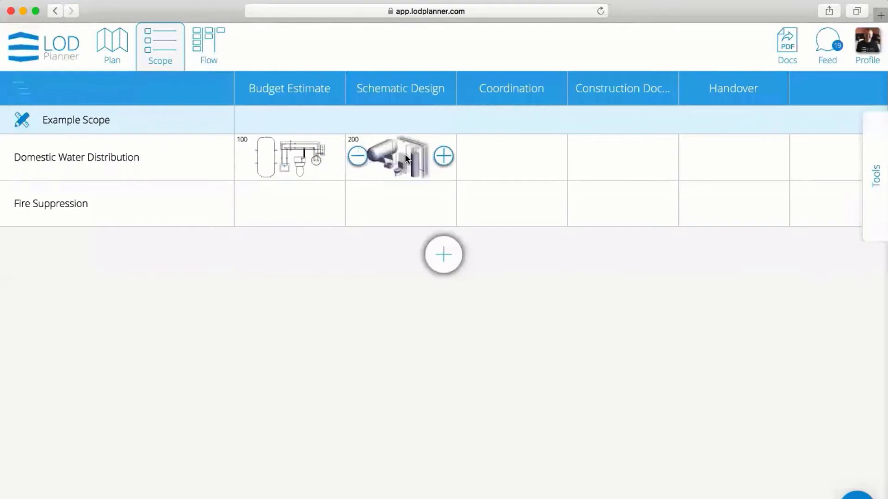
left_click(511, 160)
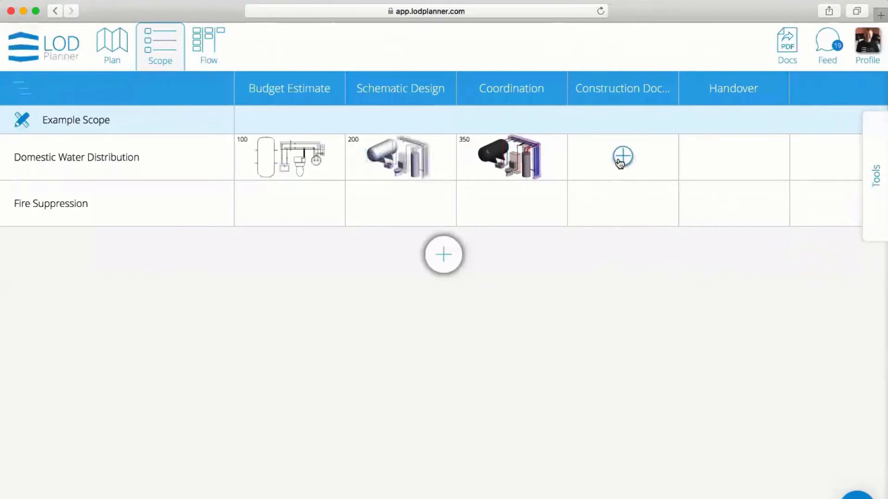
left_click(621, 157)
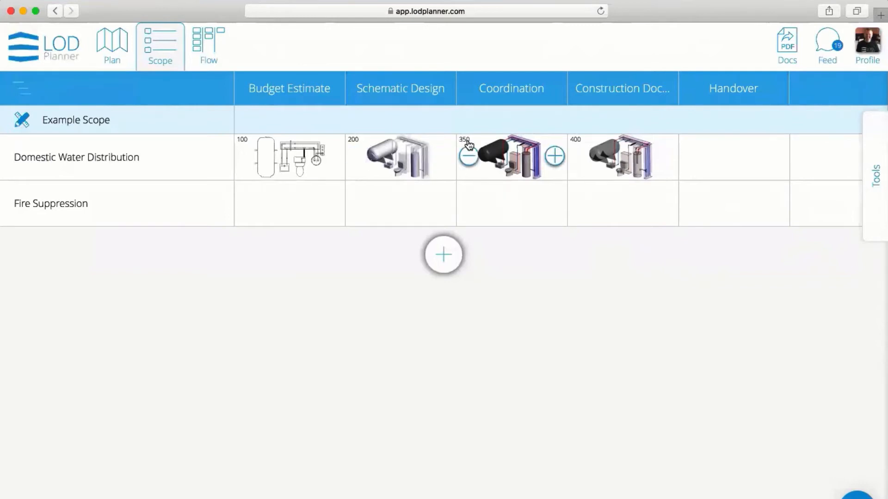
mouse_move(464, 145)
Step: Expand Domestic Water Distribution and add Facility Potable-Water Storage Tanks to the Budget Estimate, Schematic Design, Coordination and Construction Documentation milestones
left_click(78, 149)
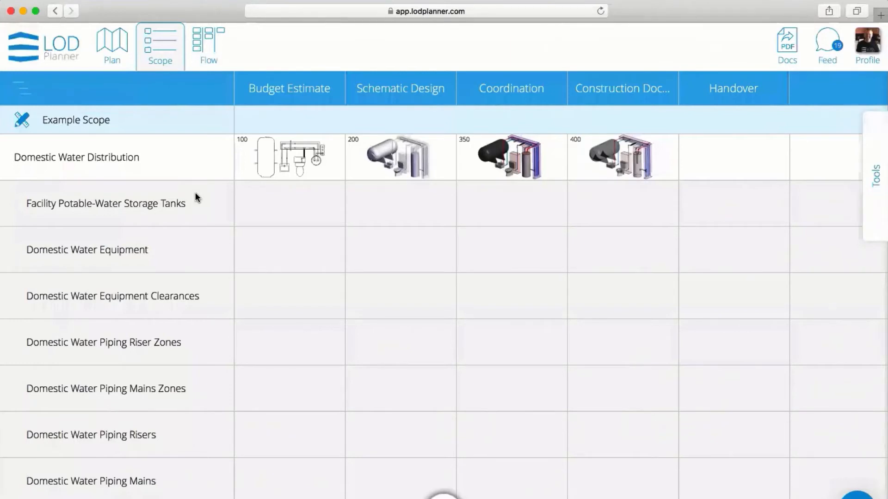
left_click(304, 204)
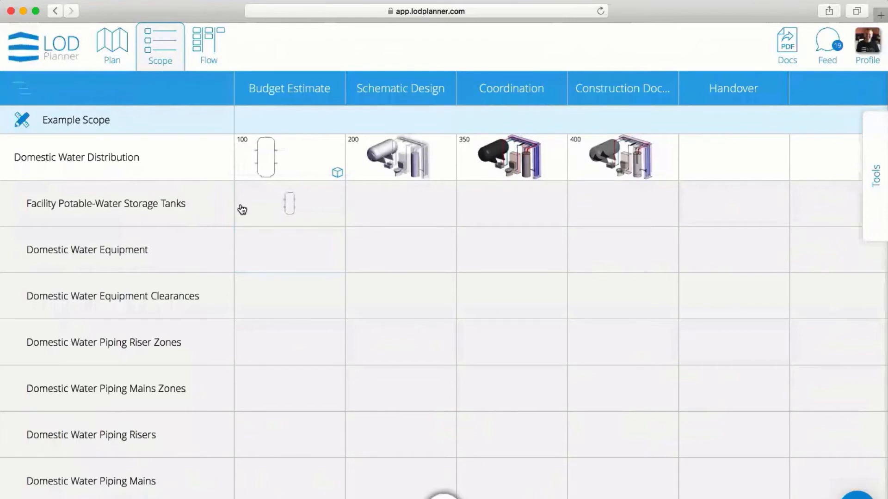
left_click(419, 205)
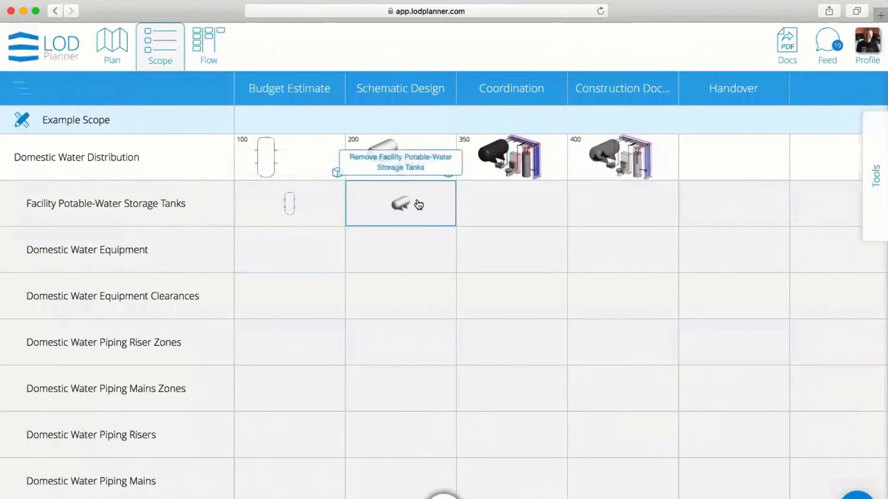
left_click(509, 204)
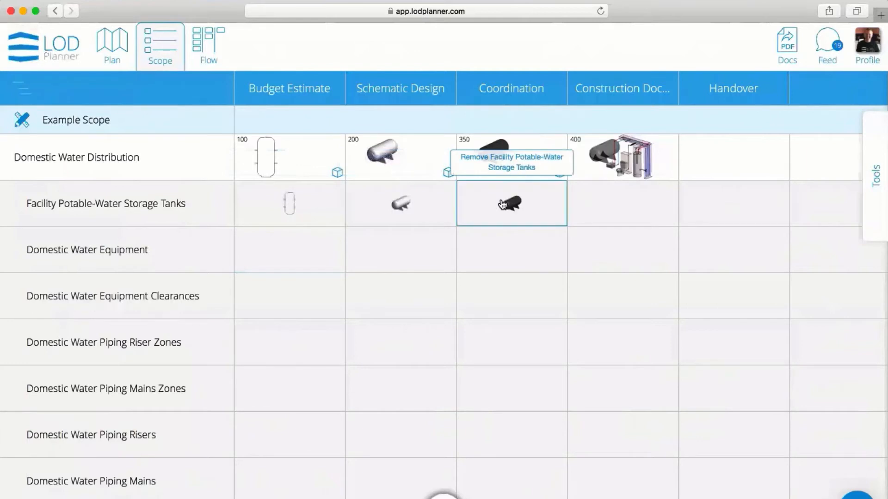
left_click(600, 206)
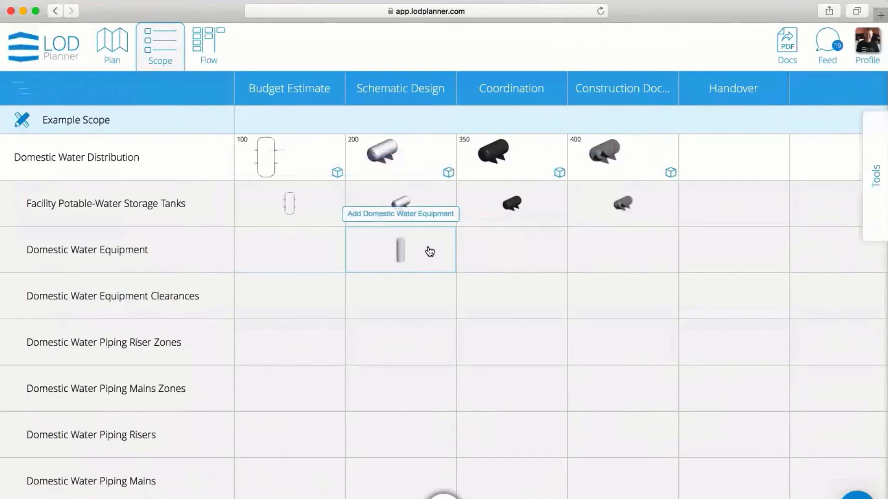
Step: Add Domestic Water Equipment to Schematic Design, Coordination and Construction Documentation, and Domestic Water Equipment Clearances to Coordination and Construction Documentation
left_click(430, 251)
left_click(490, 253)
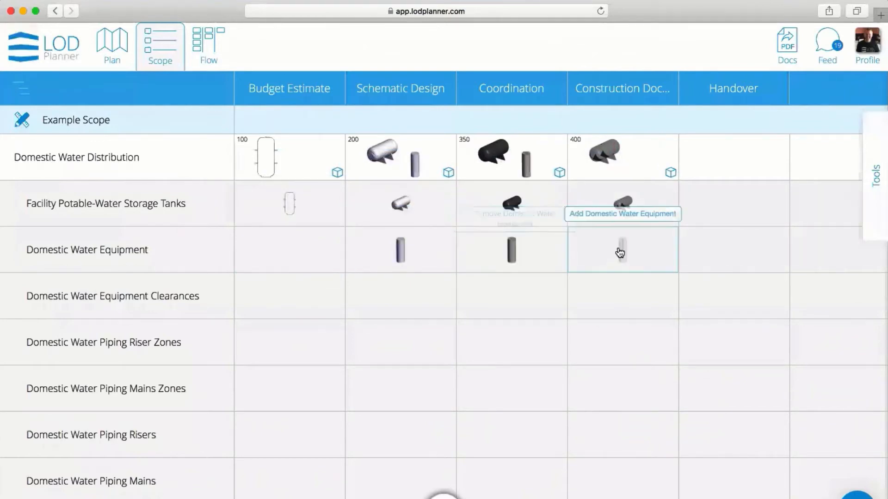
left_click(597, 257)
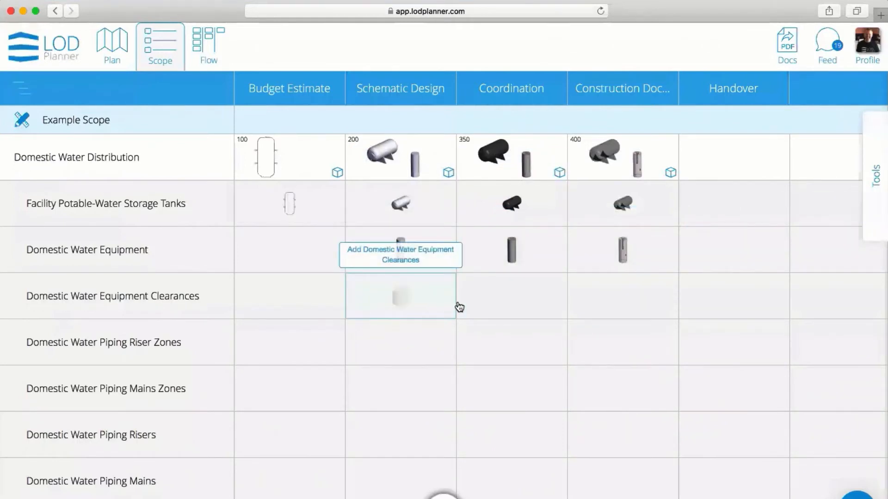
left_click(531, 301)
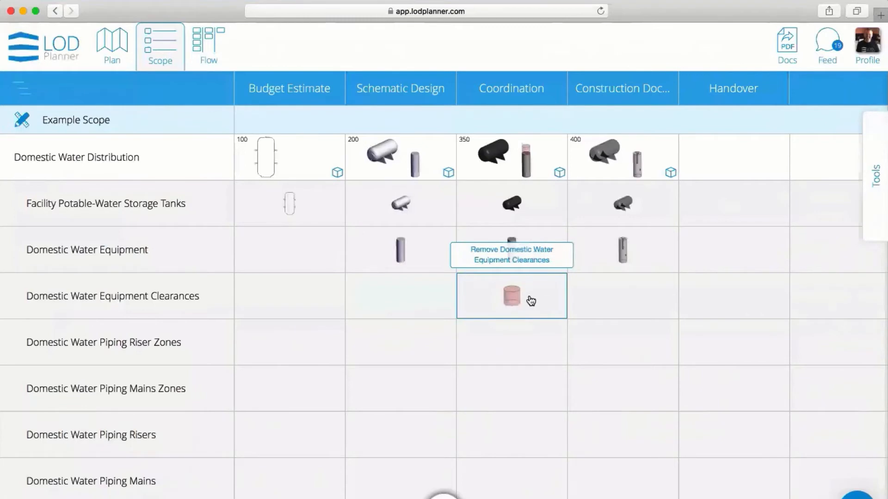
left_click(616, 297)
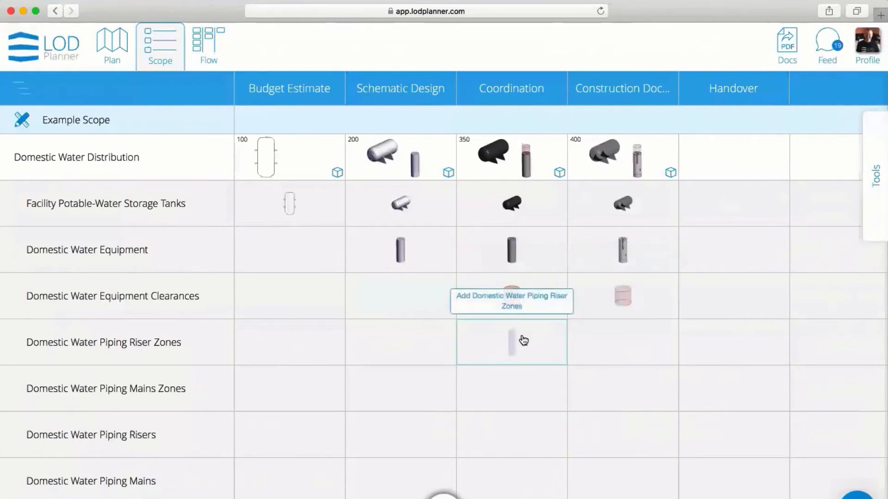
Step: Add Domestic Water Piping Riser Zones and Piping Mains Zones to the Coordination and Construction Documentation milestones
left_click(530, 348)
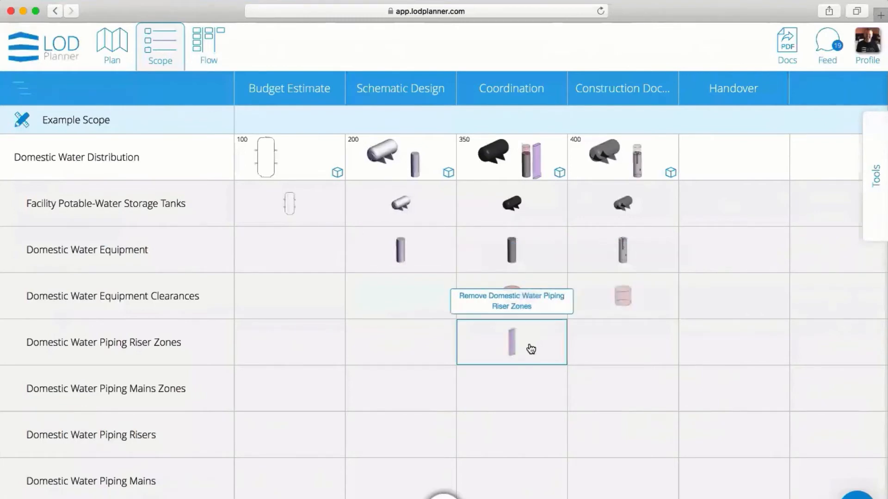
left_click(529, 393)
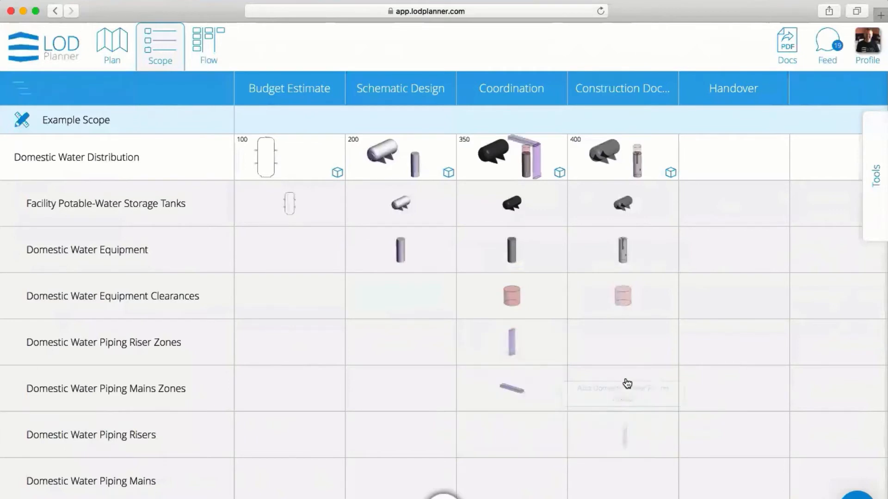
left_click(631, 350)
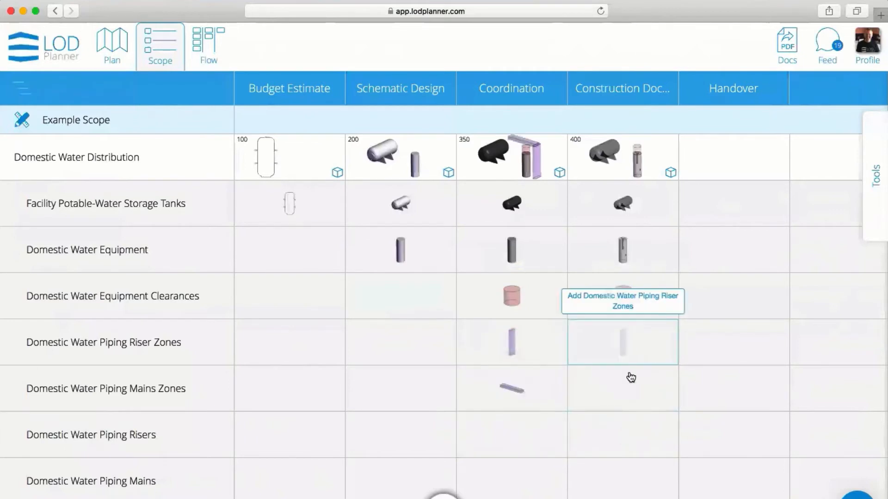
left_click(630, 391)
Step: Add the Domestic Water Distribution elements from Piping Risers through Hangers to Construction Documentation, and Plumbing Fixtures to Coordination
left_click(625, 433)
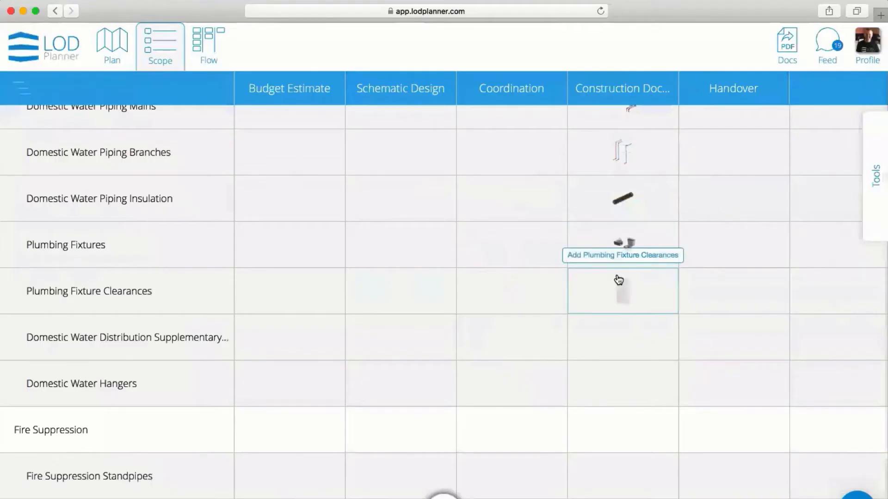
left_click(619, 282)
left_click(618, 341)
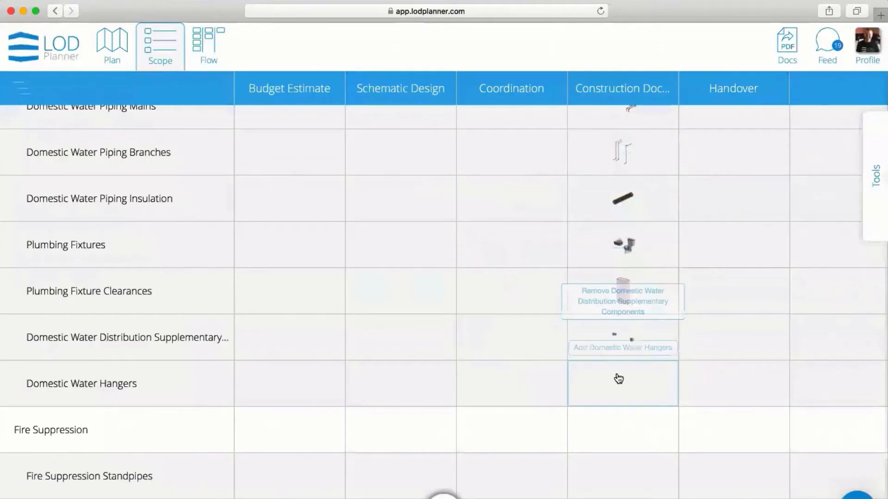
left_click(618, 379)
left_click(535, 240)
Step: Set Domestic Water Distribution to LOD 500 for the Handover milestone
scroll(536, 241, "up", 3)
scroll(537, 240, "up", 5)
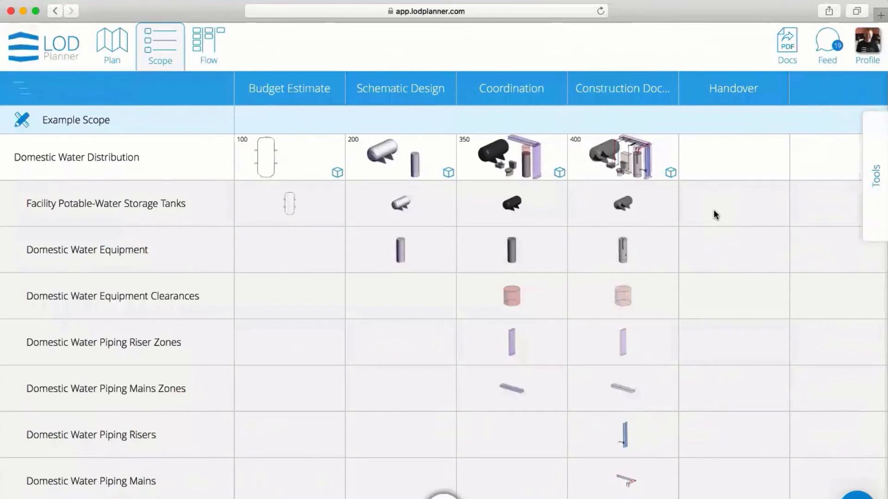
mouse_move(735, 161)
left_click(734, 157)
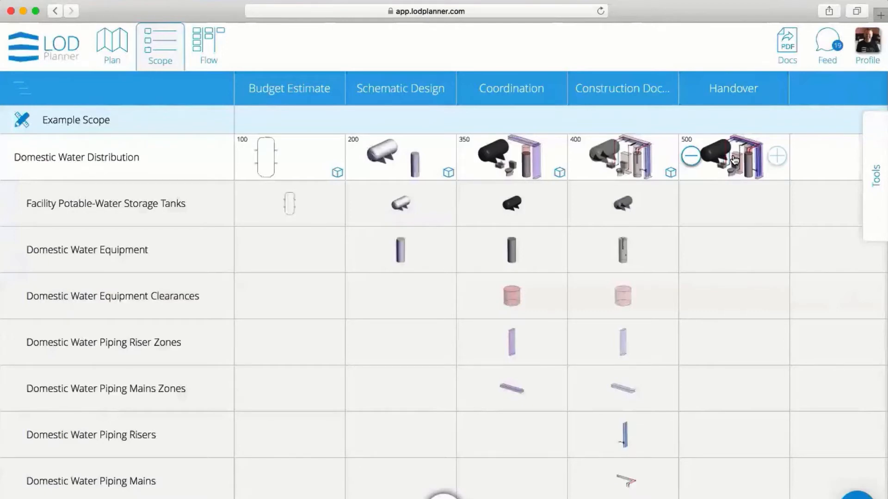
Step: Customize the Handover LOD with Facility Potable-Water Storage Tanks and Domestic Water Equipment, and set the As-Built maturity to LOA 20
left_click(735, 160)
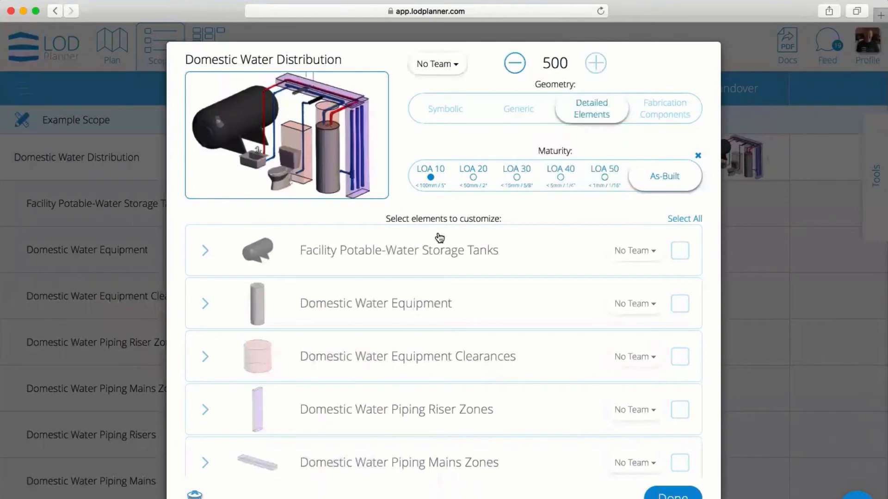
left_click(418, 251)
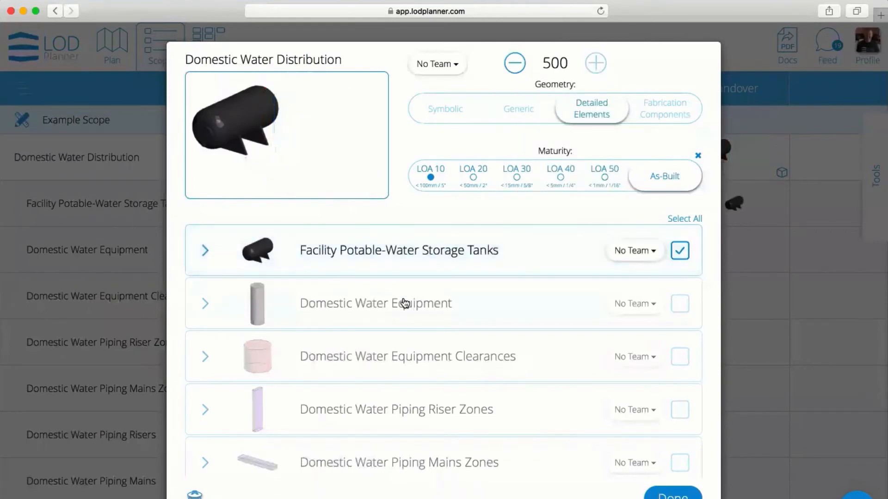
left_click(404, 303)
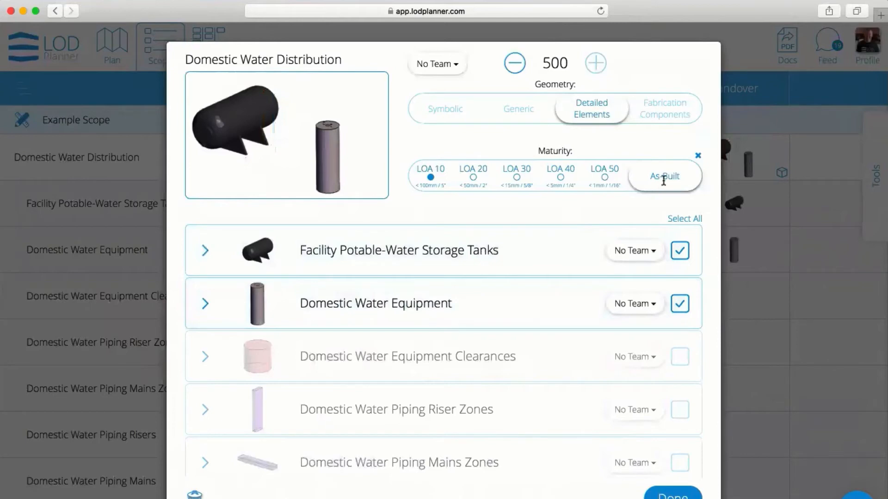
left_click(473, 178)
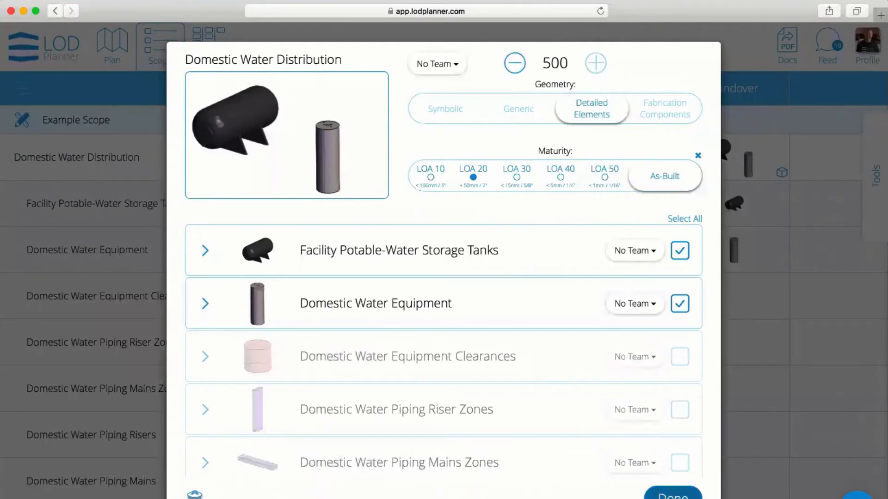
left_click(813, 200)
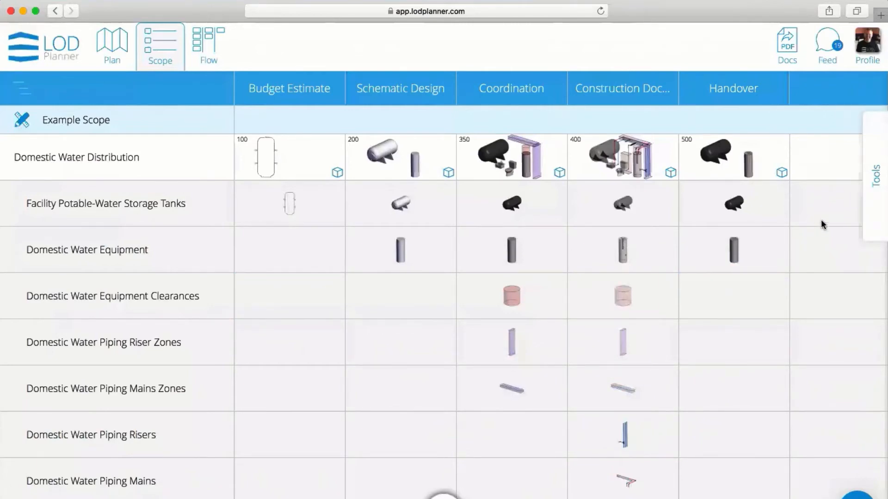
Step: Choose Bar Codes, Maintenance Level, Preventative Maintenance Frequency and Preventative Maintenance Tasks as information requirements, finding the maintenance ones by searching "main"
left_click(875, 176)
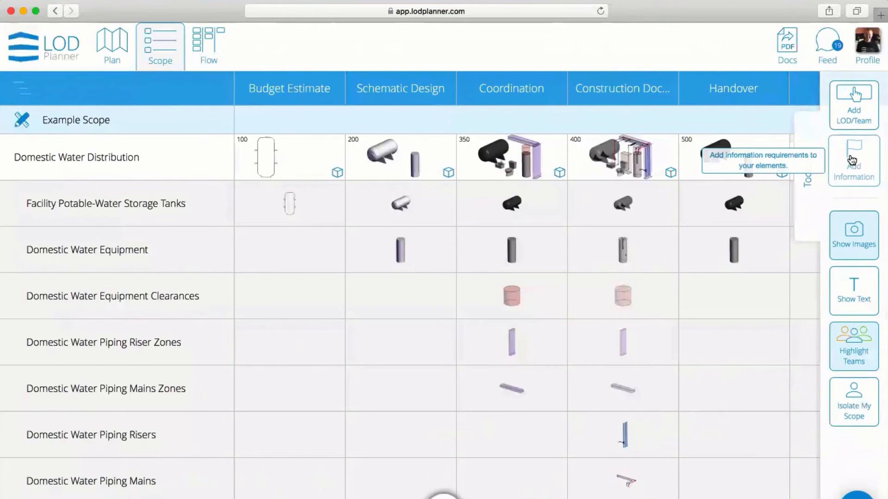
left_click(852, 161)
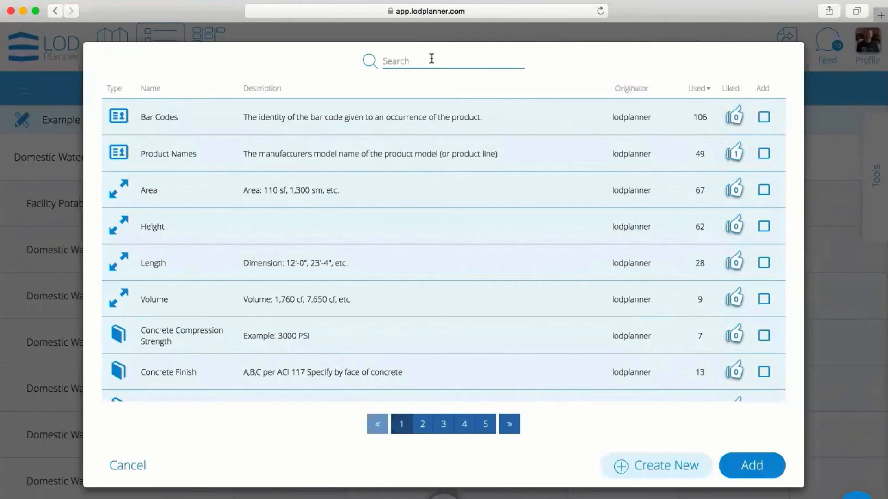
left_click(764, 118)
left_click(406, 58)
type("main")
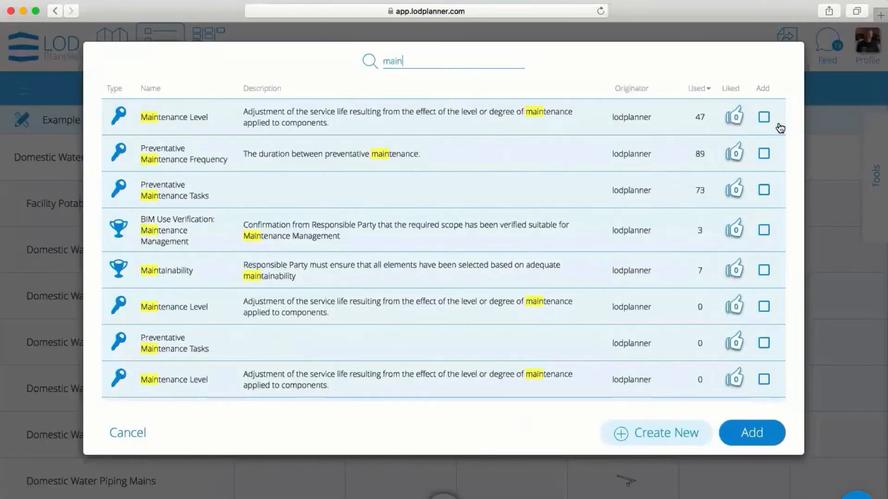
left_click(764, 118)
left_click(765, 155)
left_click(764, 192)
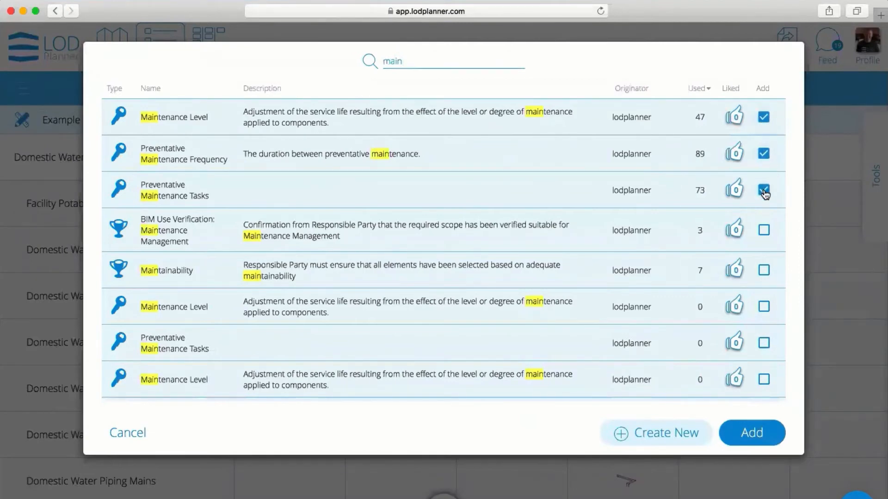
left_click(748, 435)
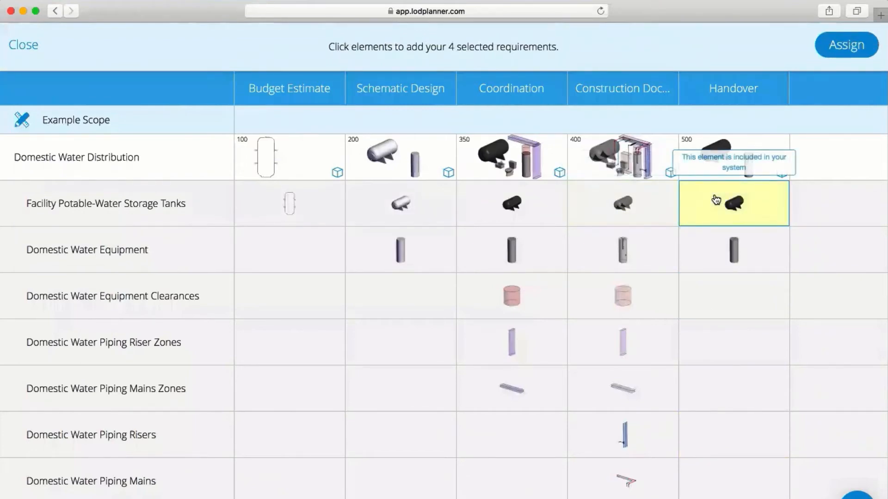
Step: Assign the selected requirements to Facility Potable-Water Storage Tanks and Domestic Water Equipment at Handover
left_click(762, 206)
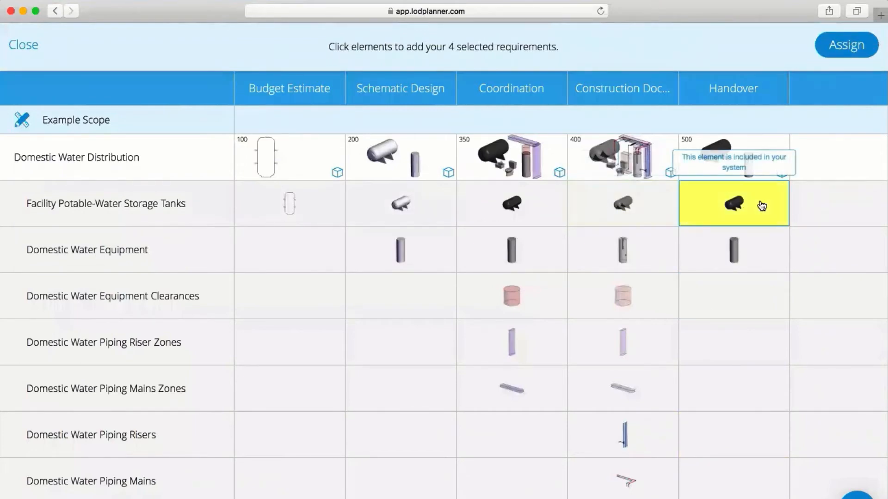
left_click(758, 245)
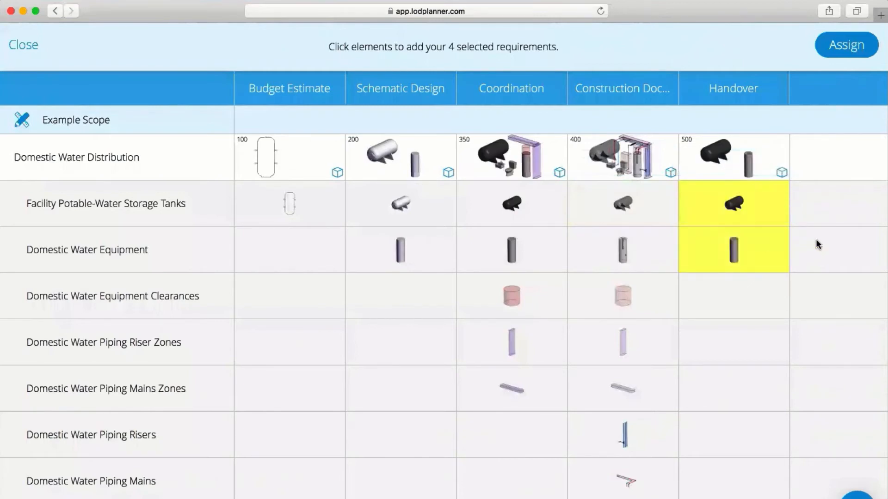
left_click(839, 44)
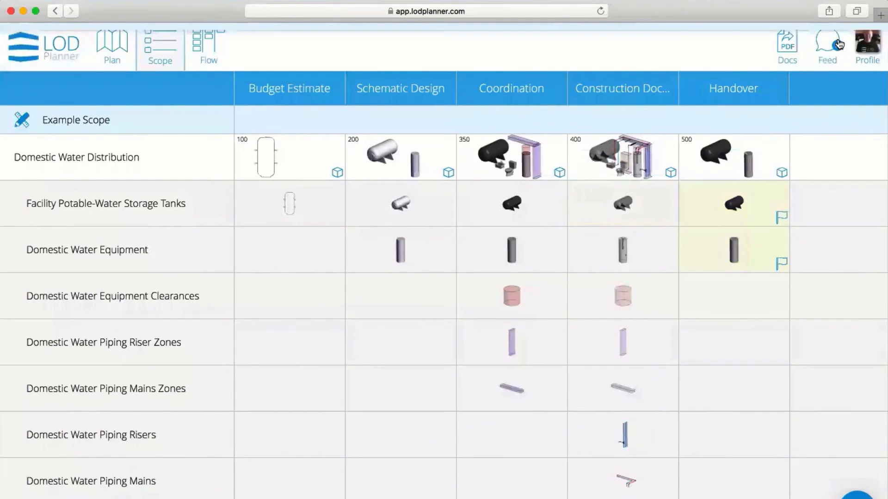
mouse_move(783, 221)
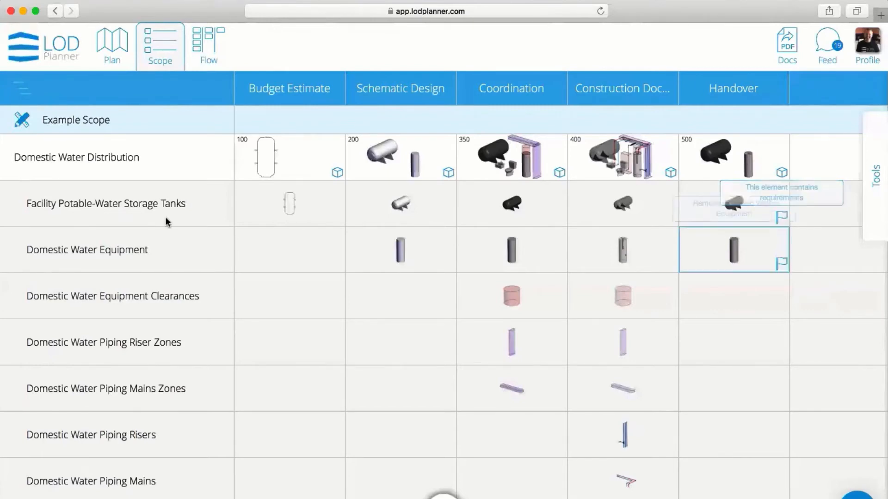
Step: Hide the Level 4 elements and set Fire Suppression to LOD 100 for Budget Estimate, 200 for Schematic Design and 350 for Coordination
left_click(22, 90)
left_click(36, 197)
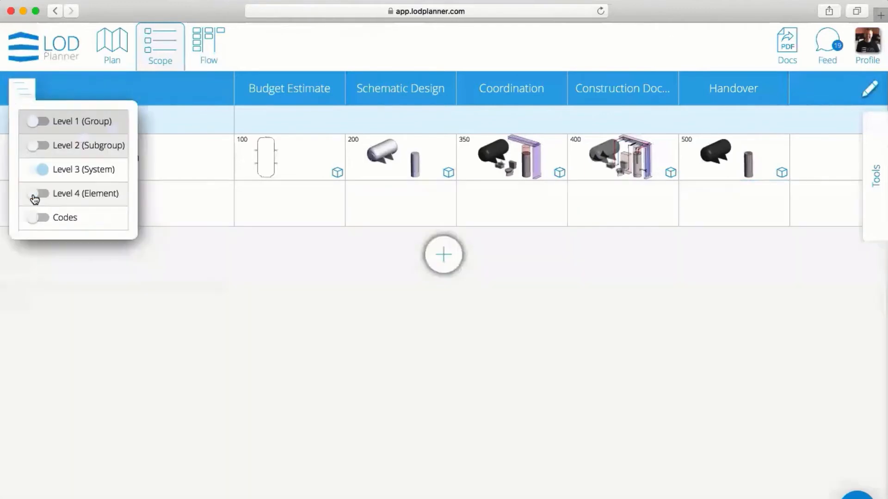
left_click(203, 200)
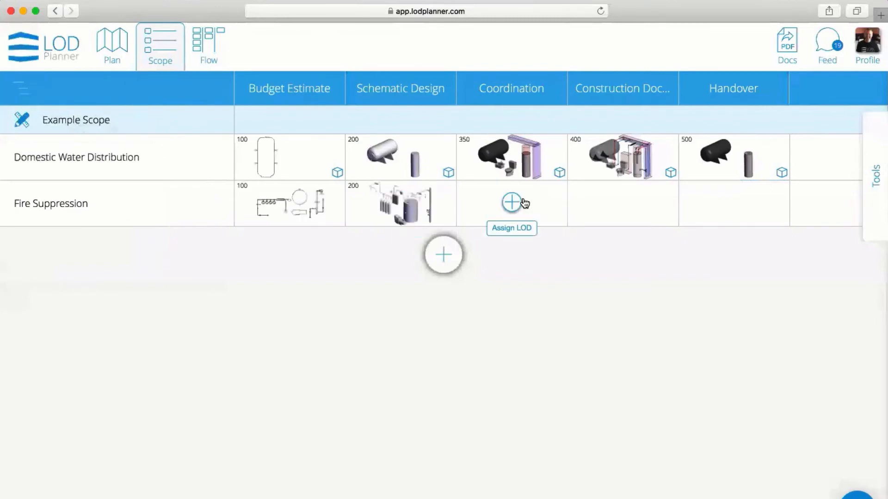
left_click(522, 203)
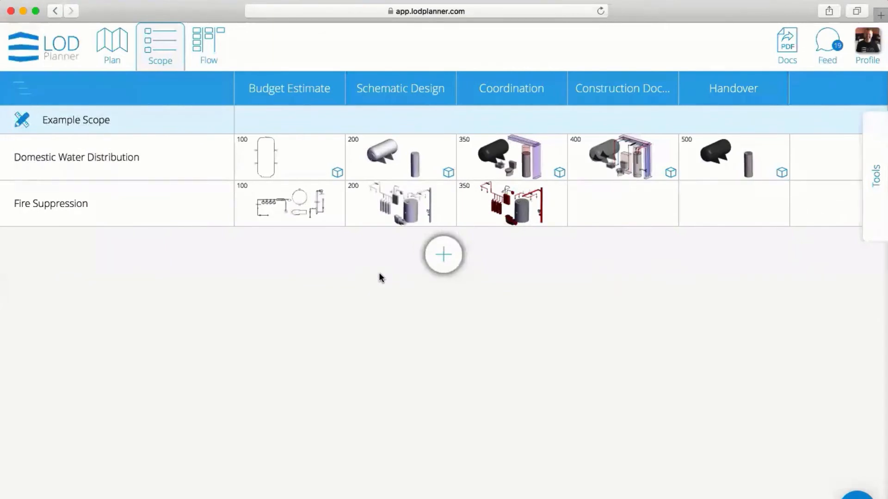
Step: Add the Infinite Space FM Handover Requirements and Mechanical scopes from the _EXAMPLE TEMPLATE project and review them in the scope matrix
left_click(445, 255)
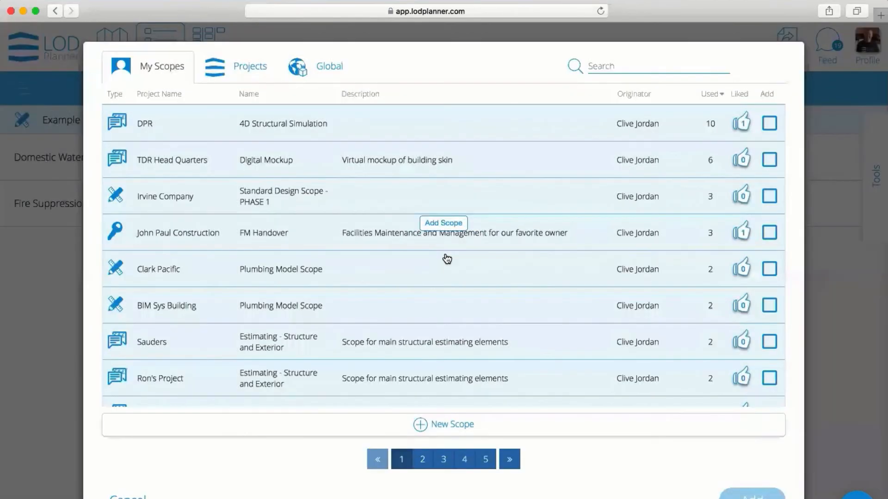
left_click(241, 70)
left_click(424, 101)
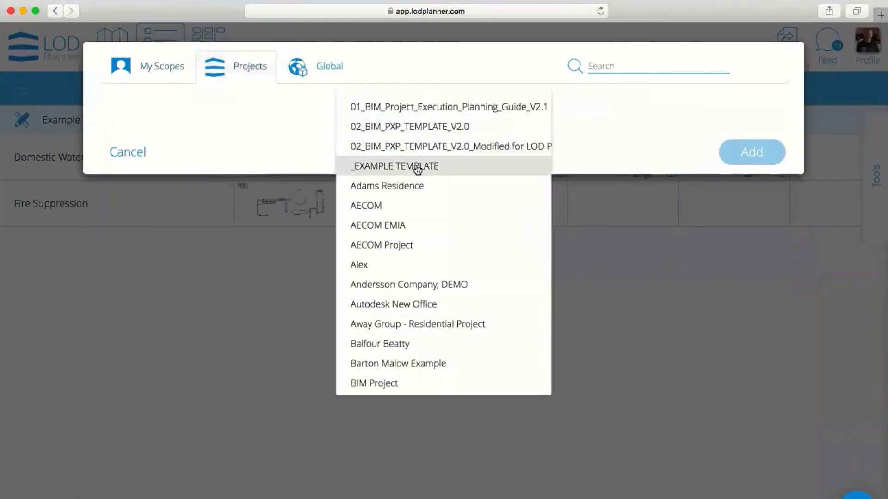
left_click(415, 167)
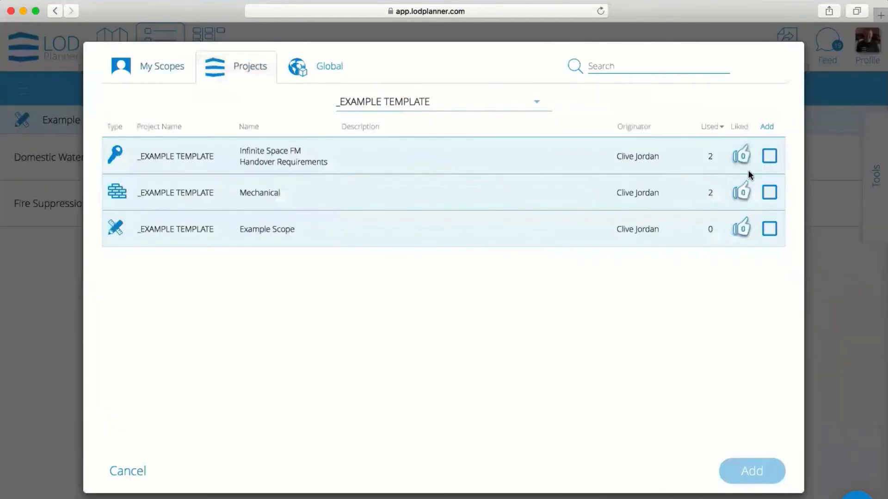
left_click(768, 159)
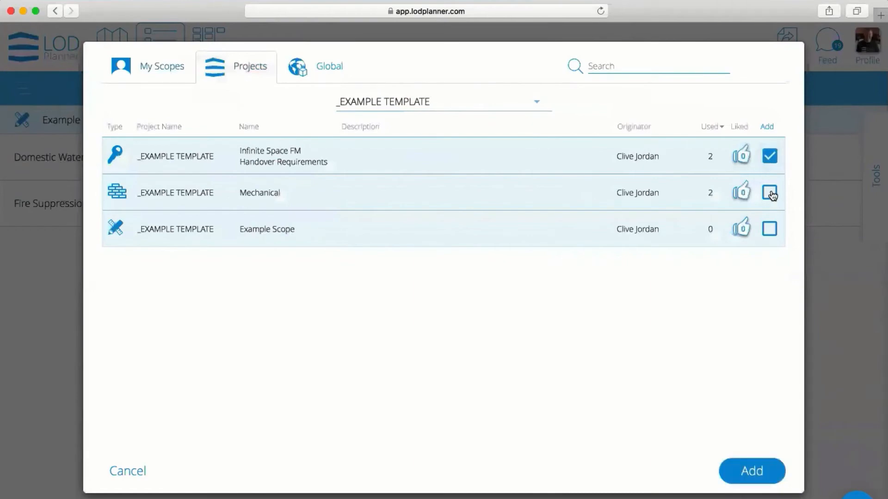
left_click(770, 194)
left_click(747, 472)
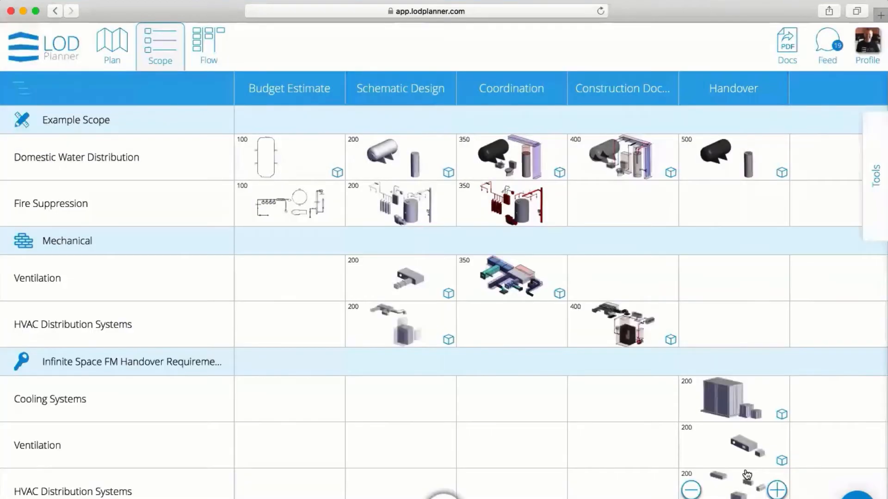
scroll(234, 318, "down", 5)
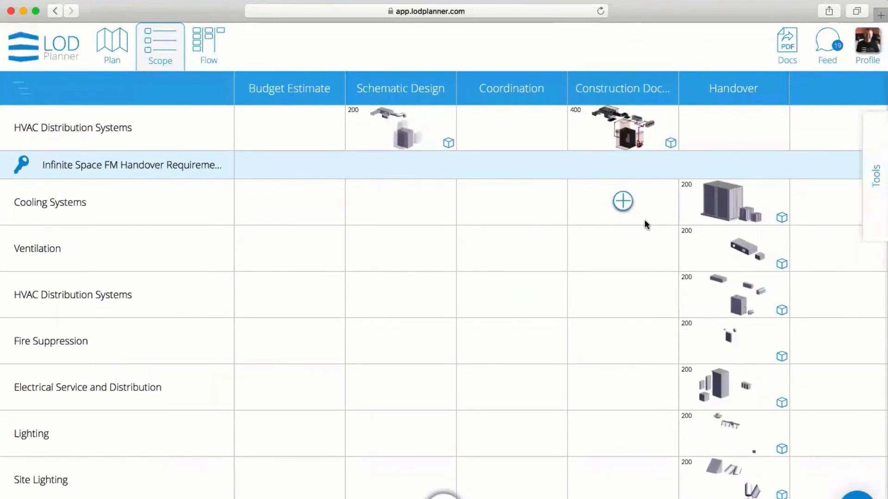
scroll(645, 219, "up", 5)
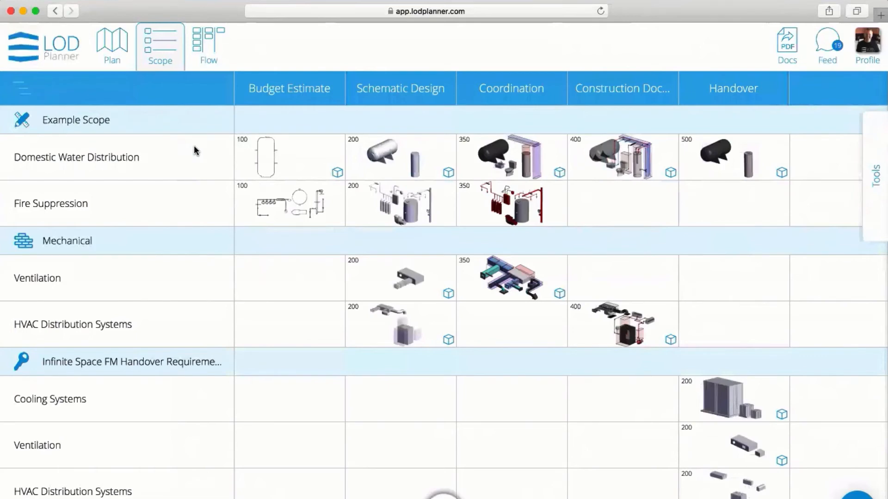
mouse_move(204, 131)
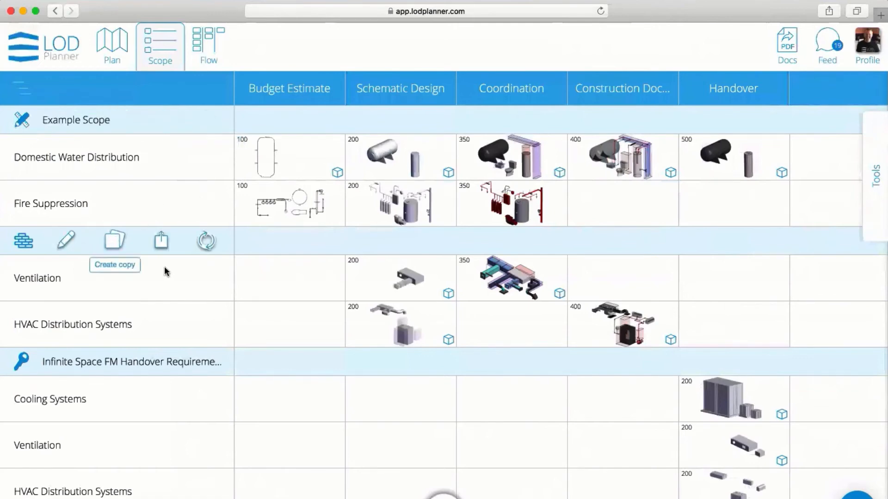
mouse_move(180, 364)
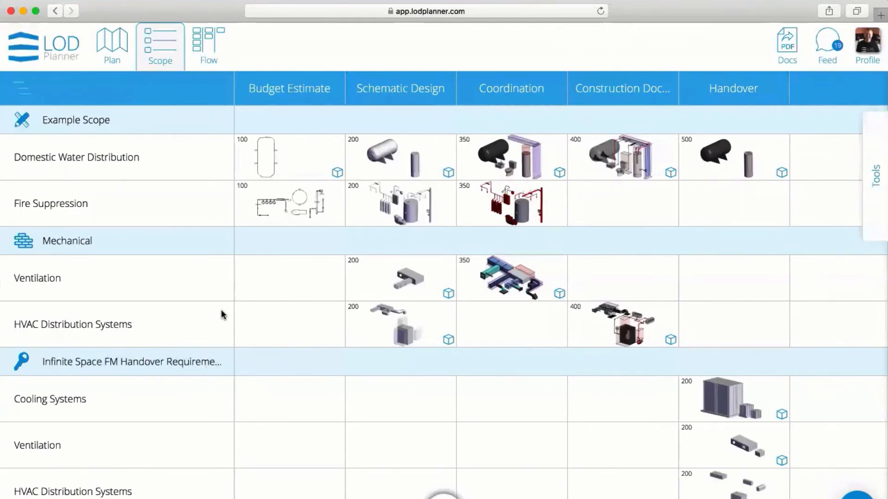
scroll(277, 372, "down", 5)
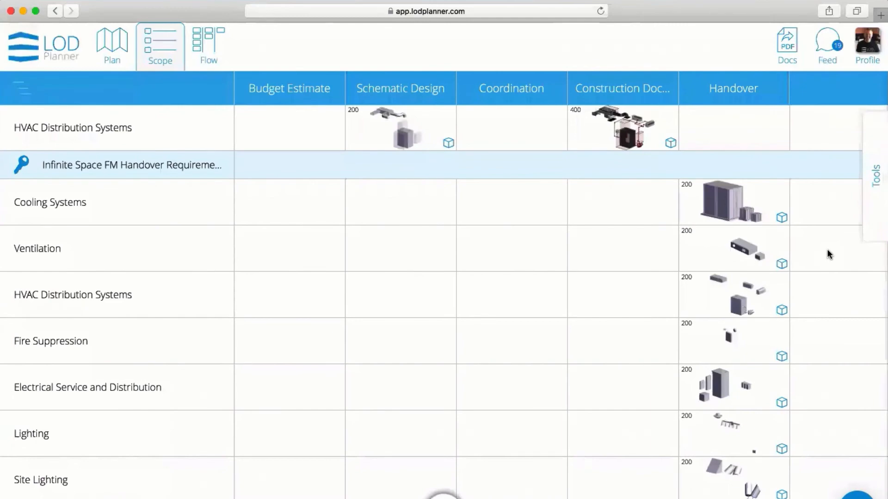
scroll(827, 252, "up", 5)
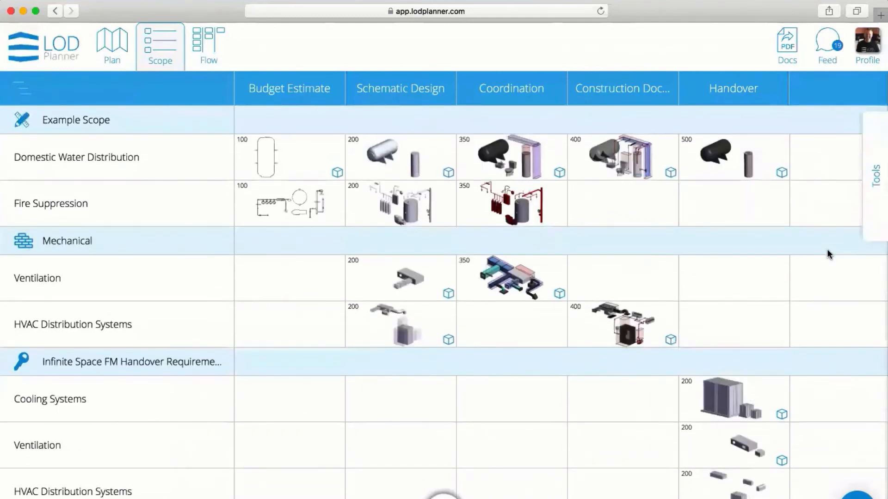
Step: Assign the ARC Architect team to Domestic Water Distribution and Fire Suppression at Budget Estimate and Schematic Design, and to Mechanical Ventilation at Schematic Design
left_click(866, 181)
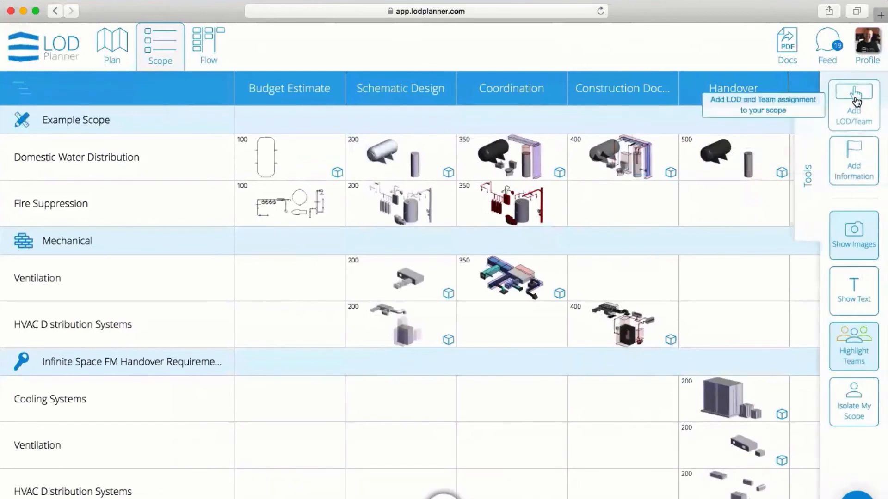
left_click(854, 98)
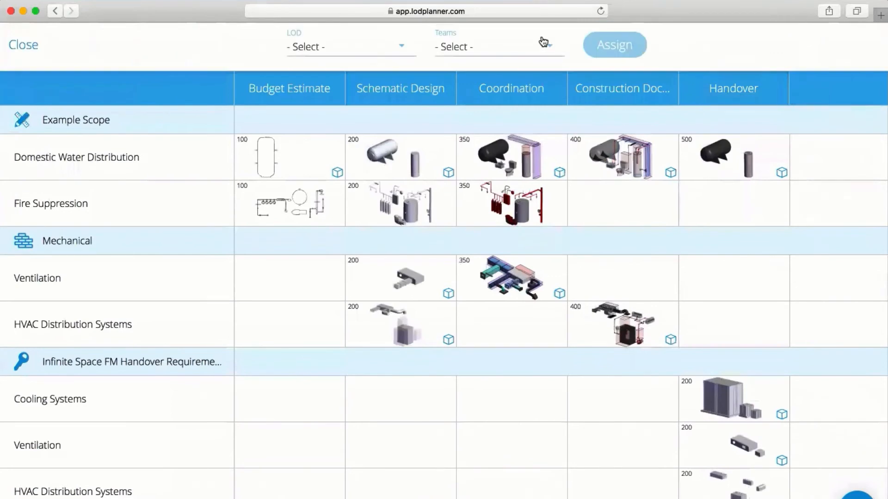
left_click(515, 46)
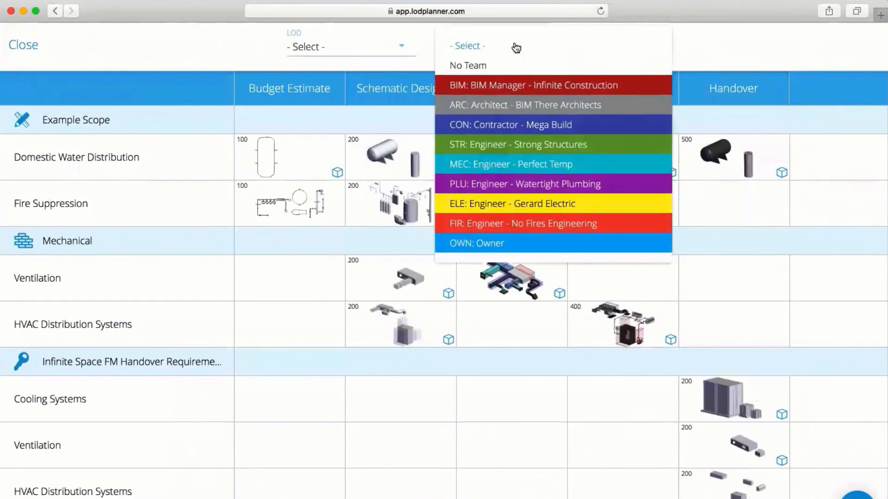
left_click(505, 106)
left_click(283, 171)
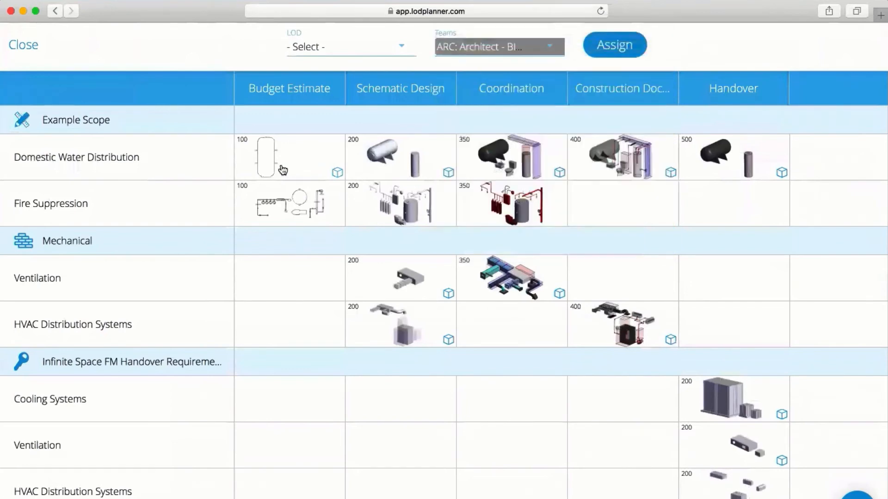
left_click(316, 198)
left_click(367, 198)
left_click(380, 265)
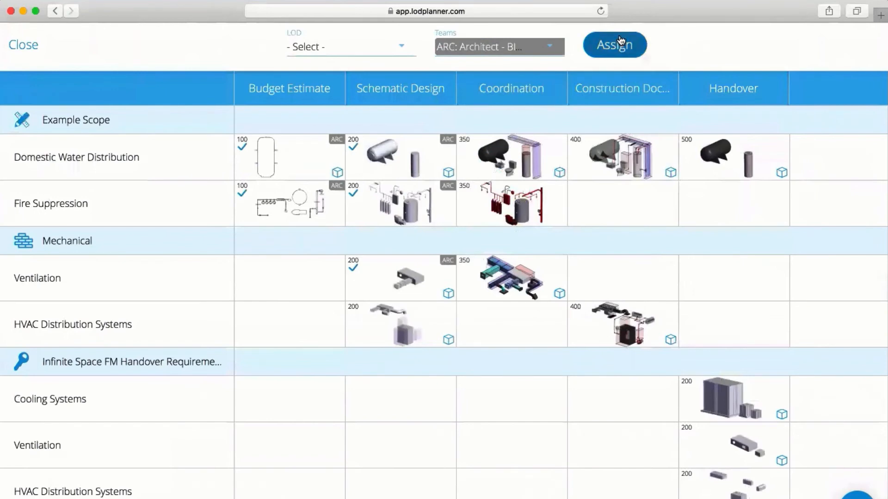
Step: Assign the BIM Manager team to the three Coordination elements and to Mechanical HVAC Distribution Systems at Schematic Design and Construction Documents
left_click(548, 50)
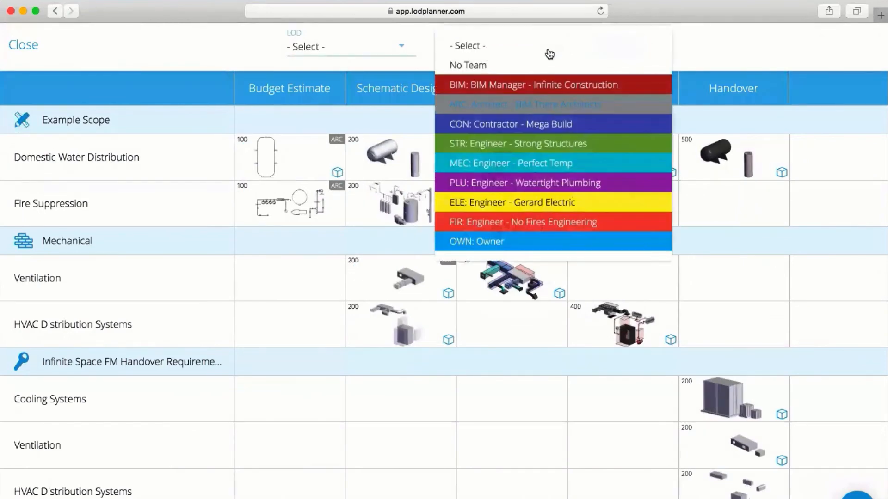
left_click(526, 85)
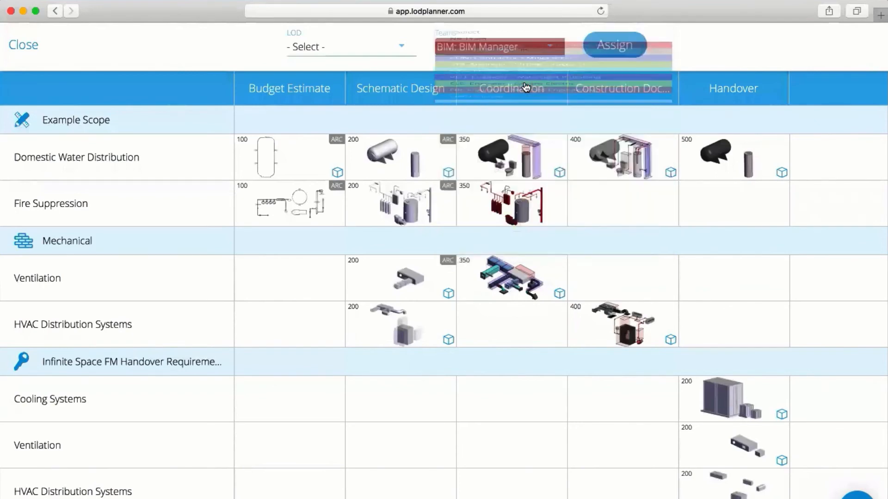
left_click(528, 159)
left_click(527, 203)
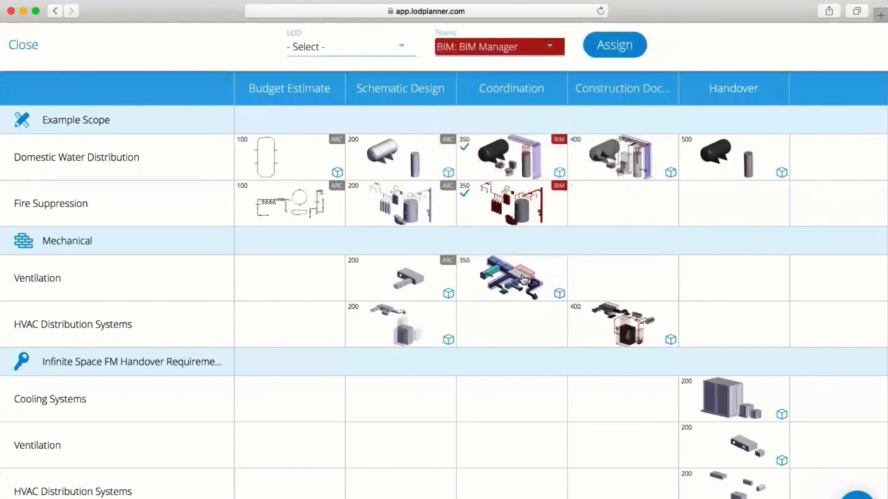
left_click(518, 277)
left_click(432, 329)
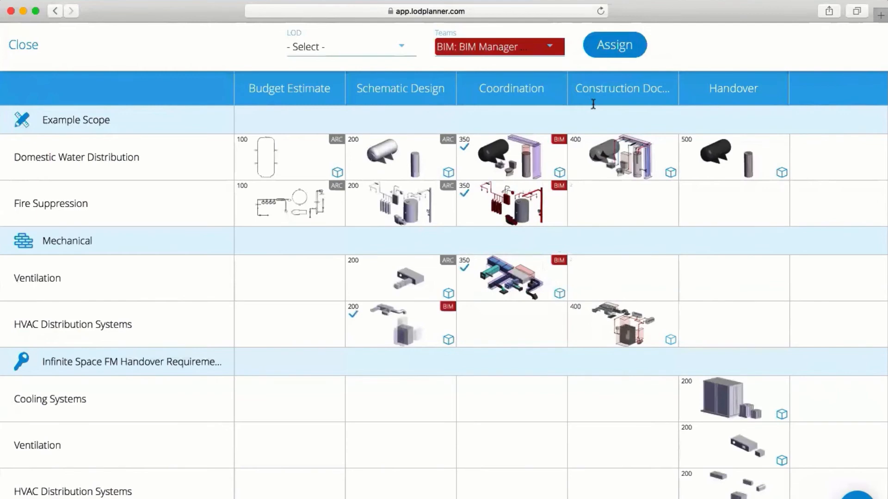
left_click(600, 49)
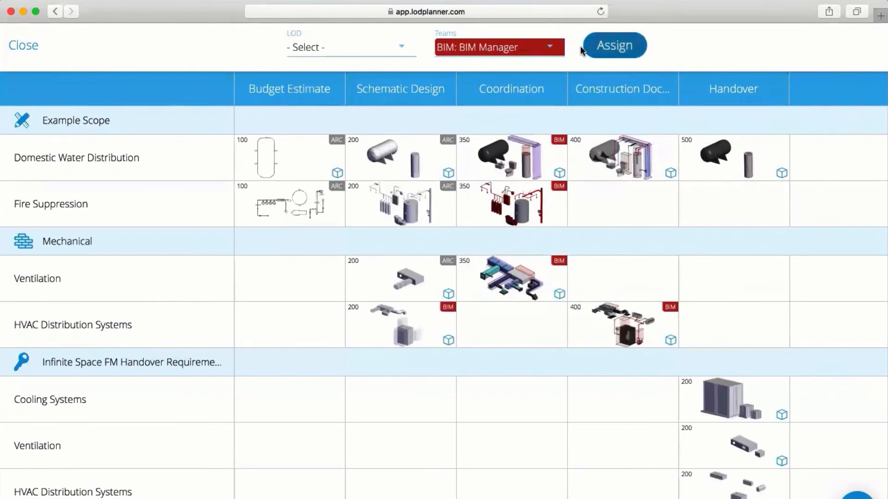
Step: Assign the PLU Watertight Plumbing team to Domestic Water Distribution and HVAC Distribution Systems at the construction documents milestone
left_click(544, 52)
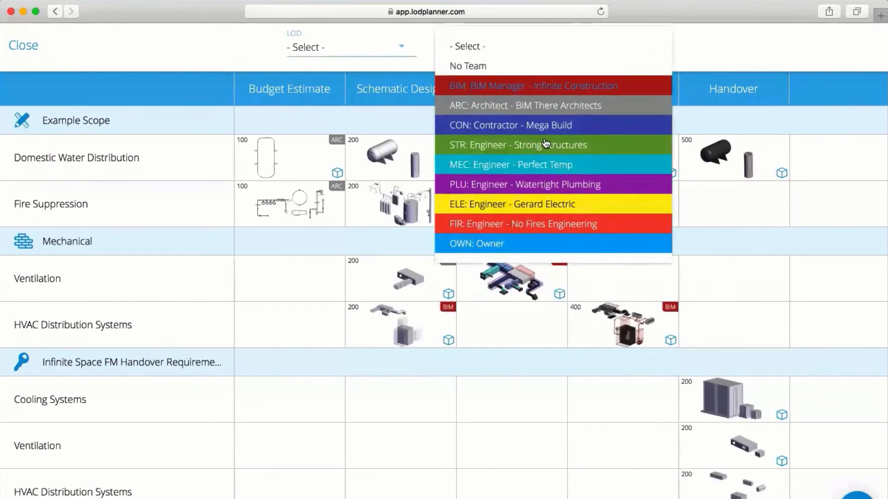
left_click(536, 185)
left_click(628, 161)
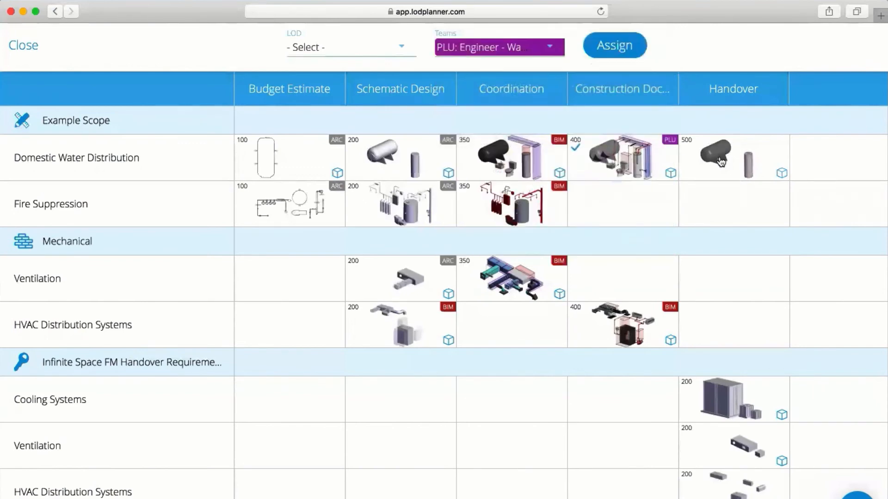
left_click(641, 318)
scroll(639, 318, "down", 3)
scroll(627, 185, "up", 3)
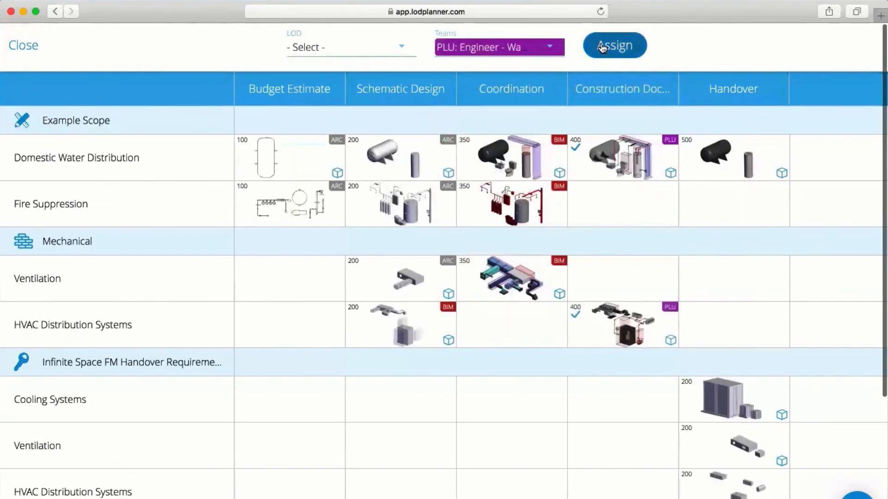
left_click(599, 45)
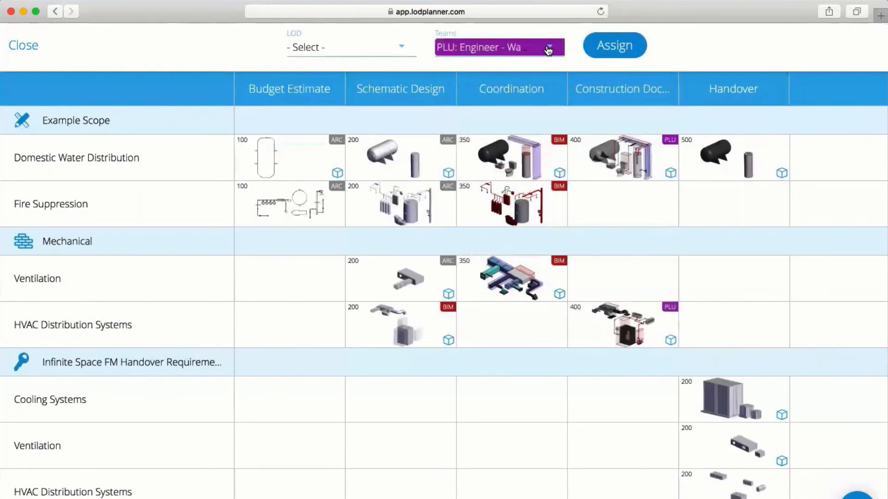
Step: Reassign HVAC Distribution Systems at the construction documents milestone to the MEC Perfect Temp engineer team
left_click(548, 49)
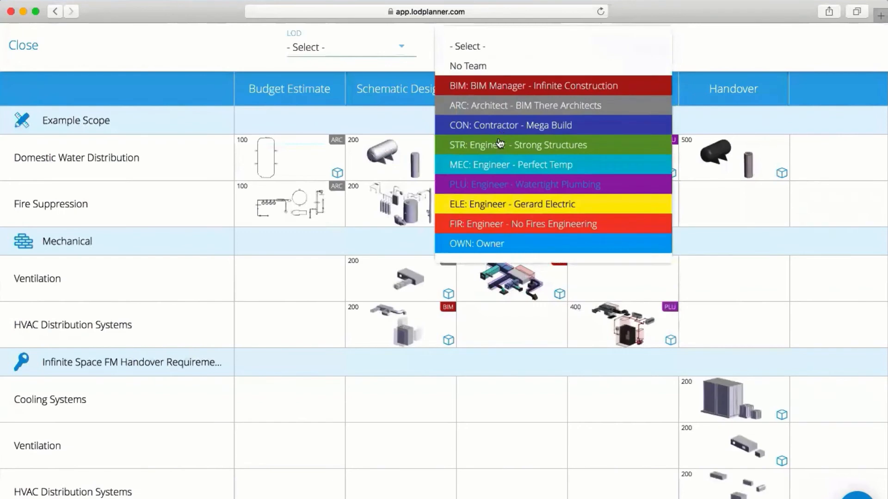
left_click(491, 170)
left_click(618, 315)
left_click(615, 45)
Step: Assign the BIM Manager team at Handover to Domestic Water Distribution and to the FM Cooling Systems, Ventilation, HVAC Distribution Systems and Fire Suppression
left_click(548, 49)
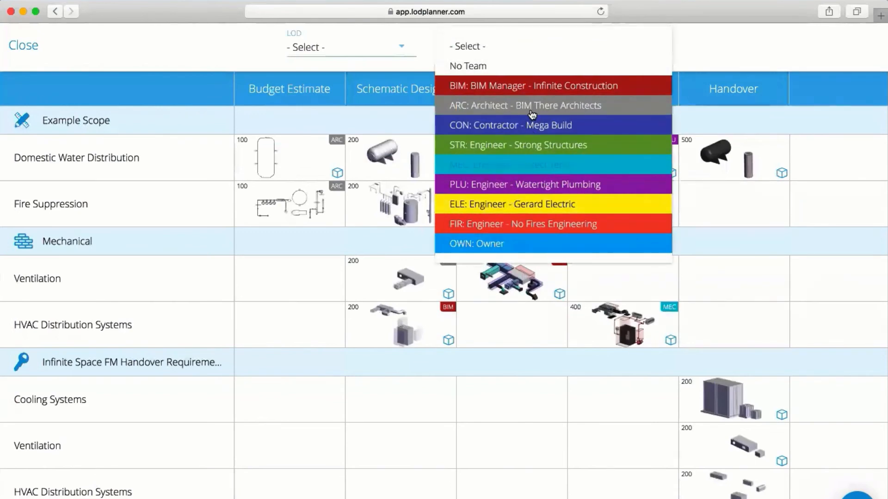
left_click(532, 85)
left_click(716, 158)
scroll(726, 369, "down", 4)
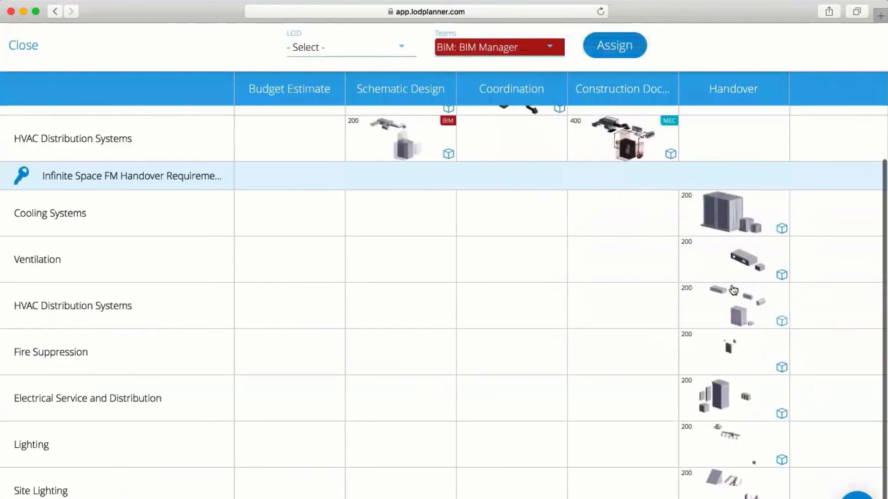
left_click(733, 217)
left_click(730, 270)
left_click(733, 312)
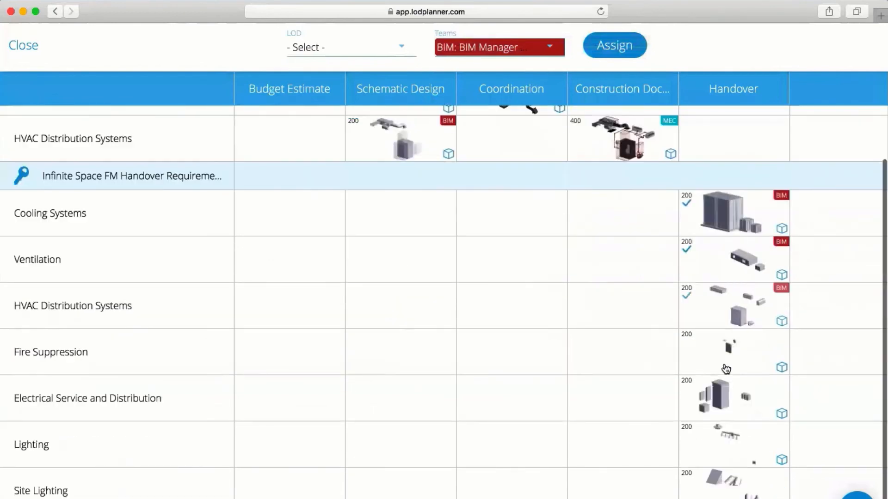
left_click(729, 353)
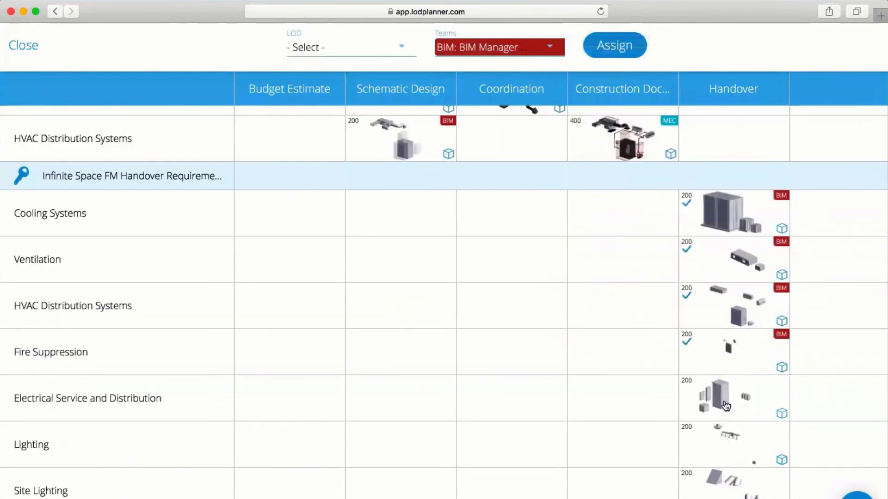
left_click(600, 51)
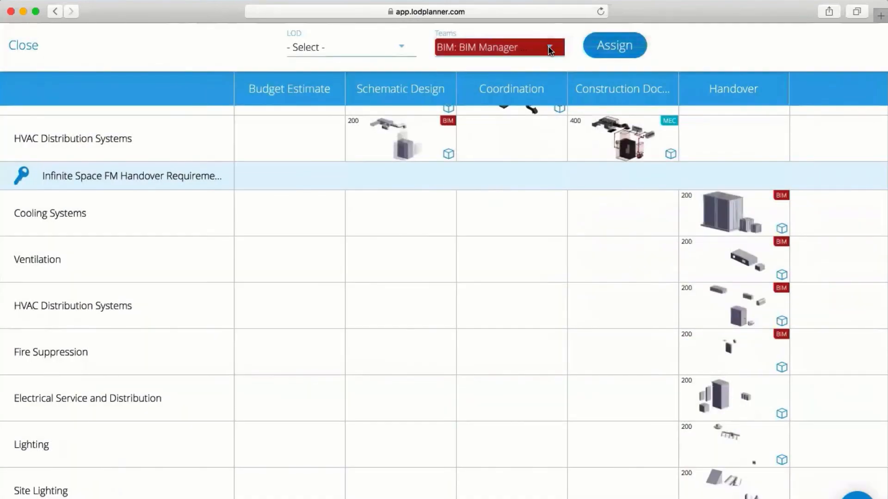
Step: Assign the Owner team at Handover to the FM Fire Suppression, Electrical Service and Distribution, Lighting and Site Lighting elements
left_click(550, 51)
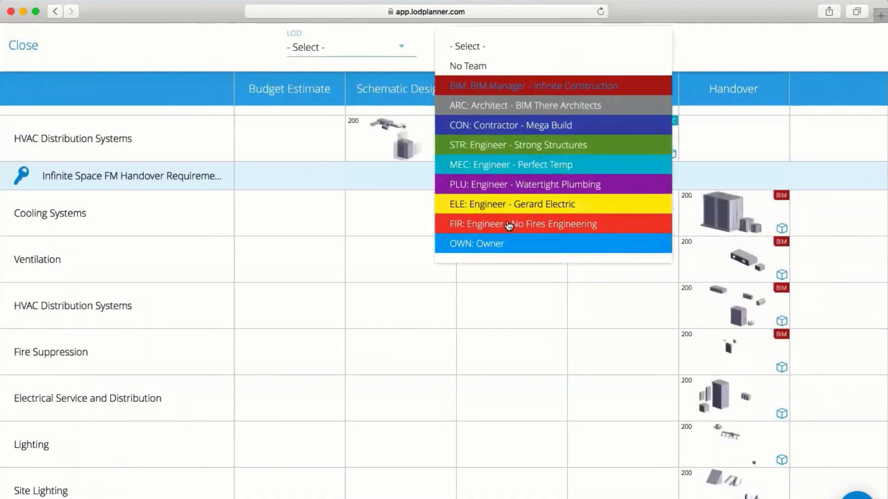
left_click(498, 245)
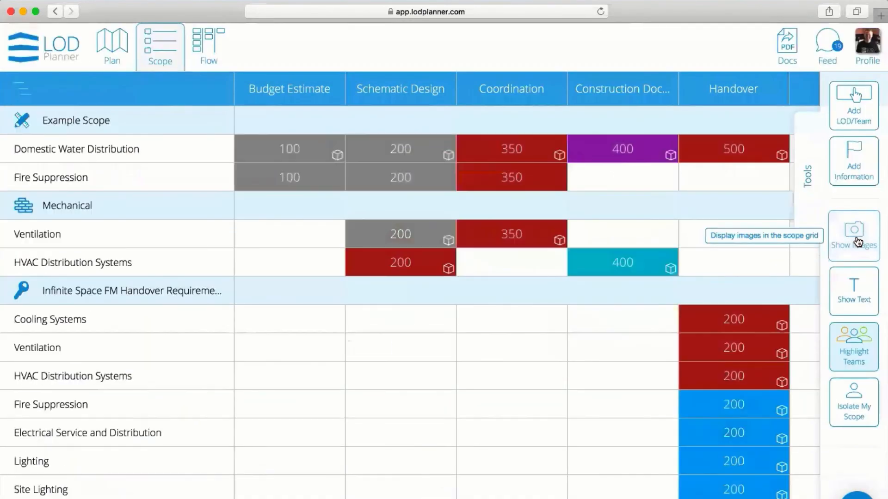
Step: View the scope grid with text descriptions in place of LOD numbers, and switch it back to images
left_click(858, 295)
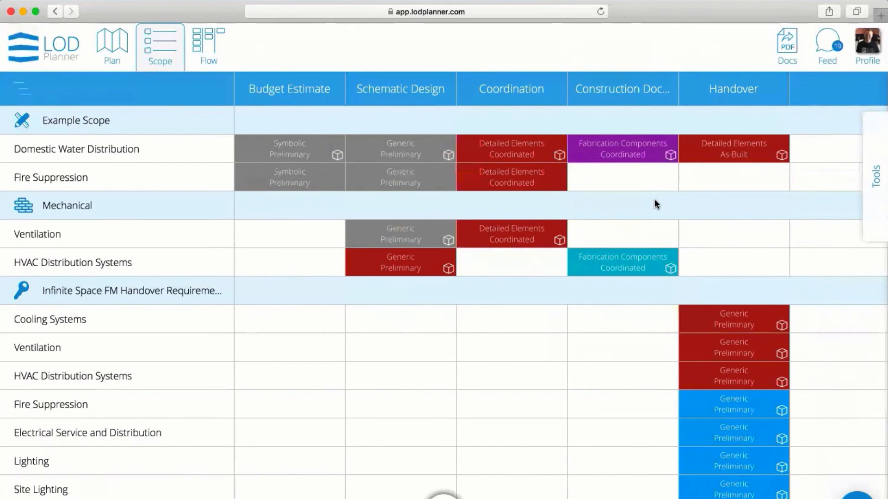
mouse_move(872, 176)
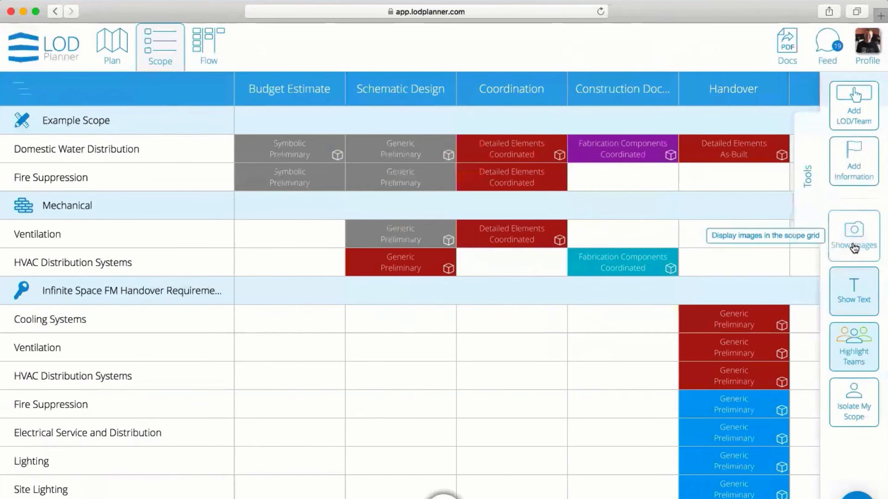
left_click(854, 246)
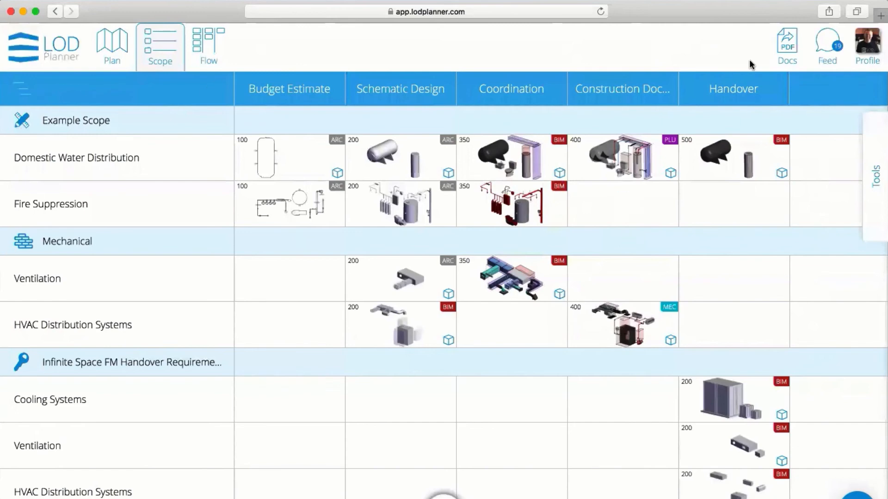
Step: Create a PDF document titled "Scope" containing Scope Summary and Scope Details for all milestones in the Modern font style, and open it
left_click(787, 48)
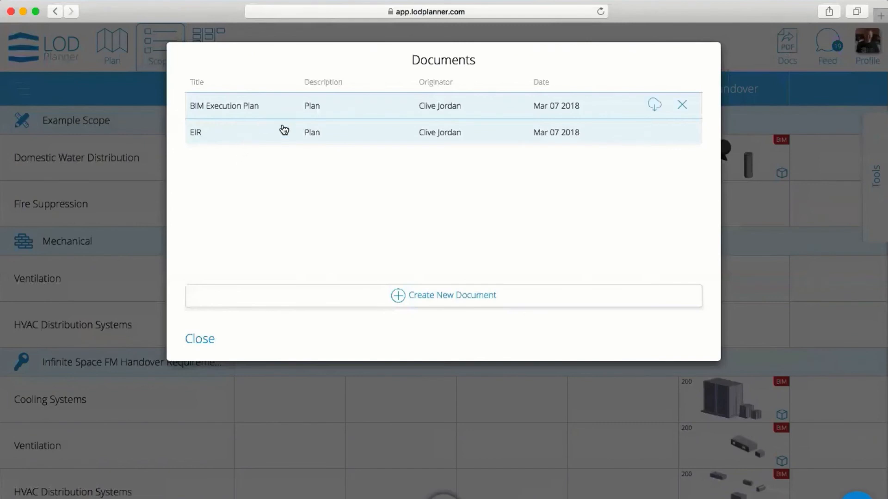
left_click(439, 299)
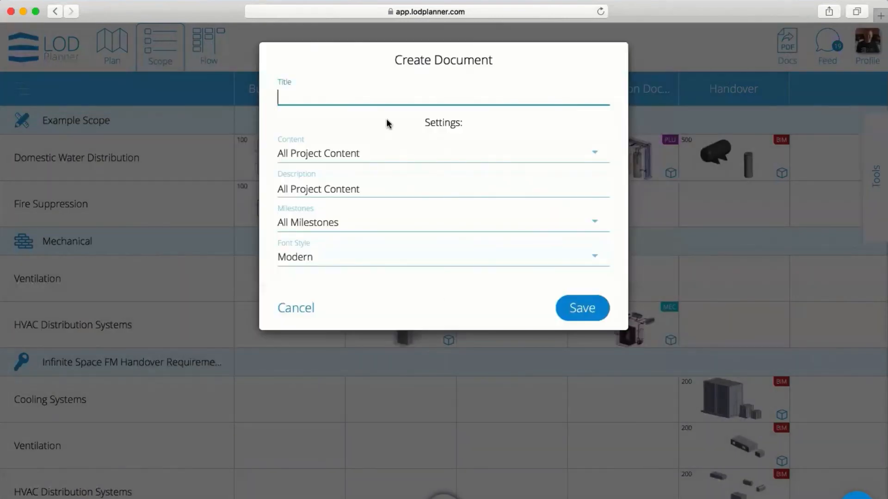
type("Scope")
left_click(403, 157)
left_click(361, 156)
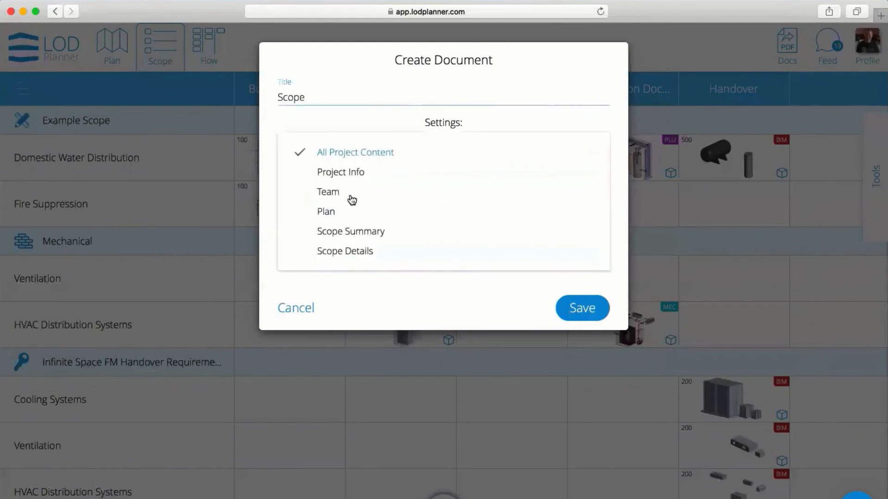
left_click(351, 233)
left_click(345, 253)
left_click(360, 290)
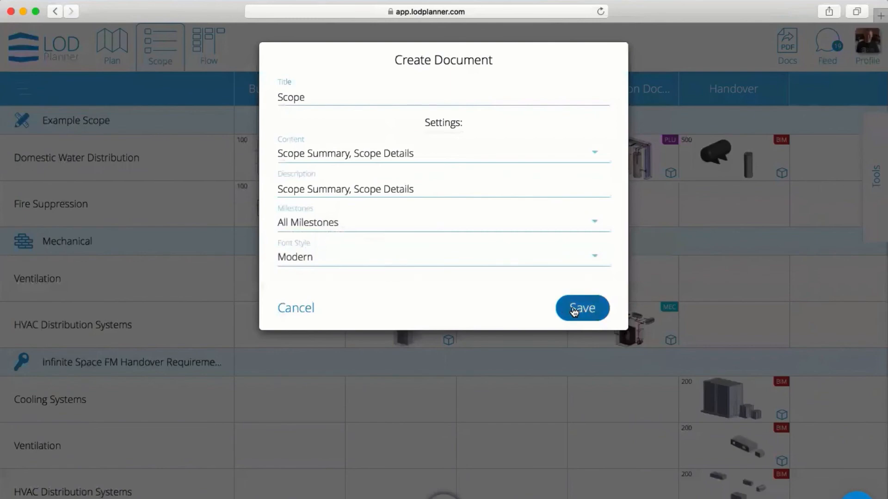
left_click(574, 310)
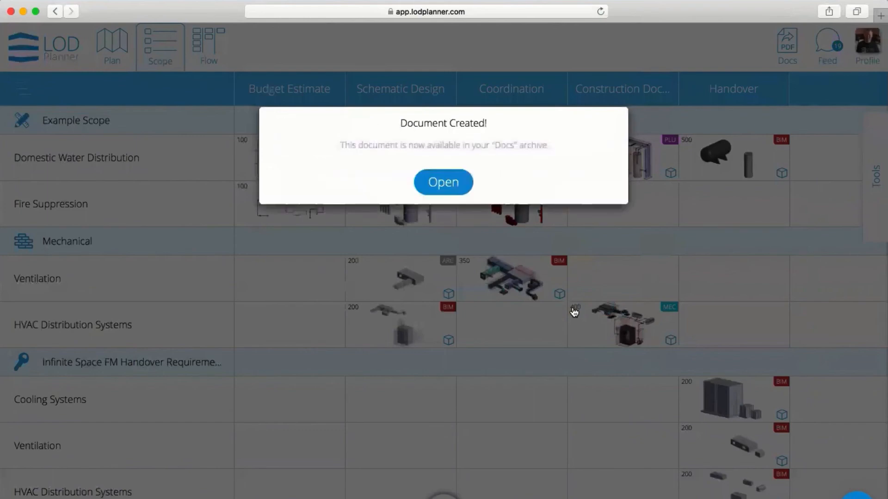
left_click(444, 182)
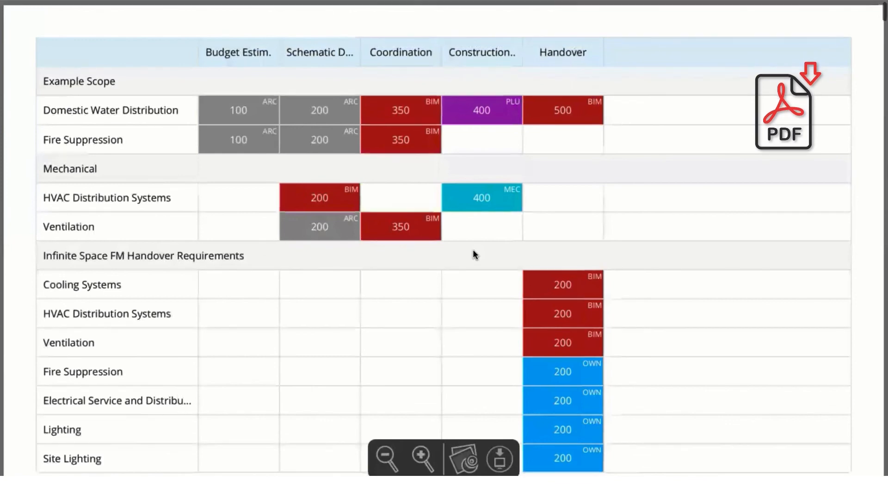
Step: Read through the exported scope PDF, examining each milestone's elements, team assignments and information requirements down to the Handover Cooling Systems
scroll(472, 250, "down", 3)
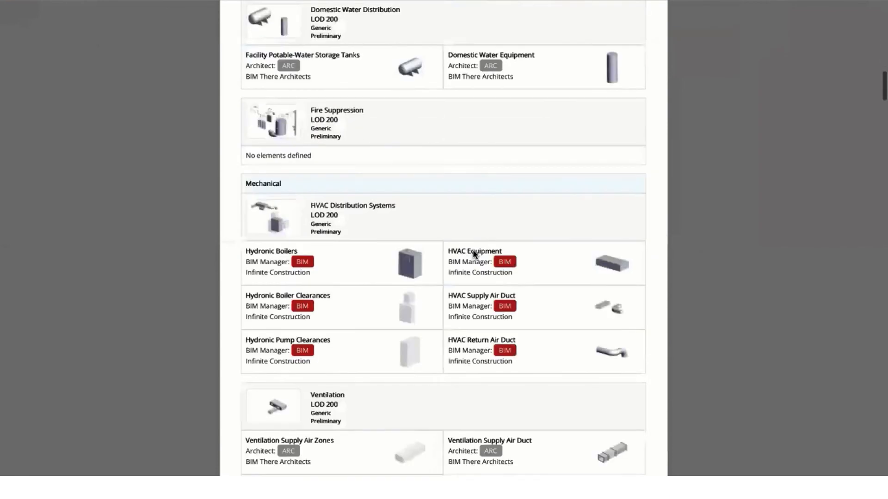
scroll(472, 254, "up", 1)
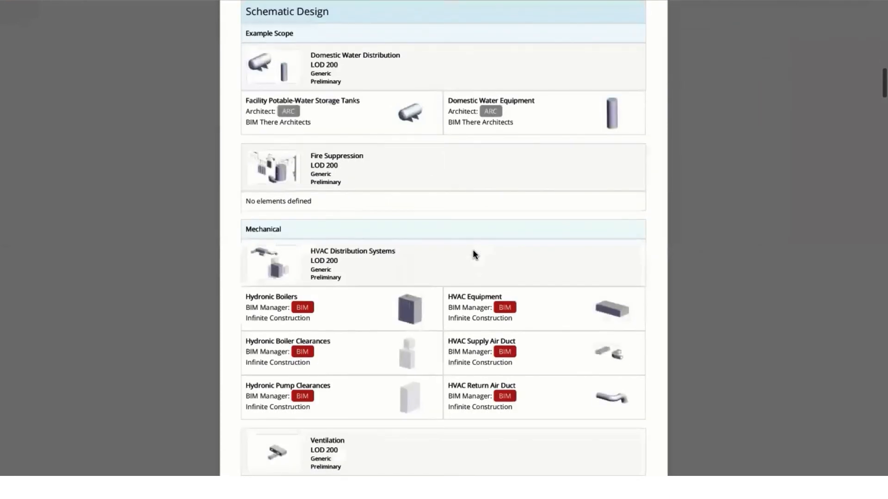
scroll(472, 253, "down", 1)
scroll(474, 251, "down", 15)
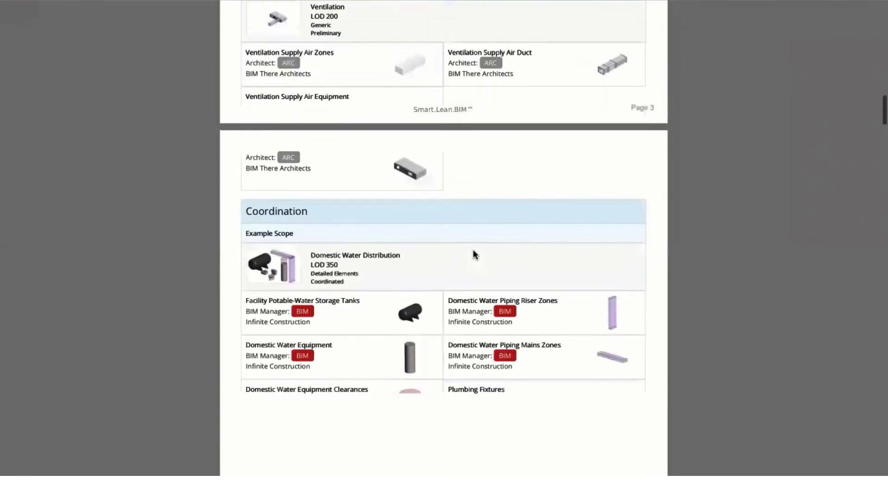
scroll(473, 250, "down", 20)
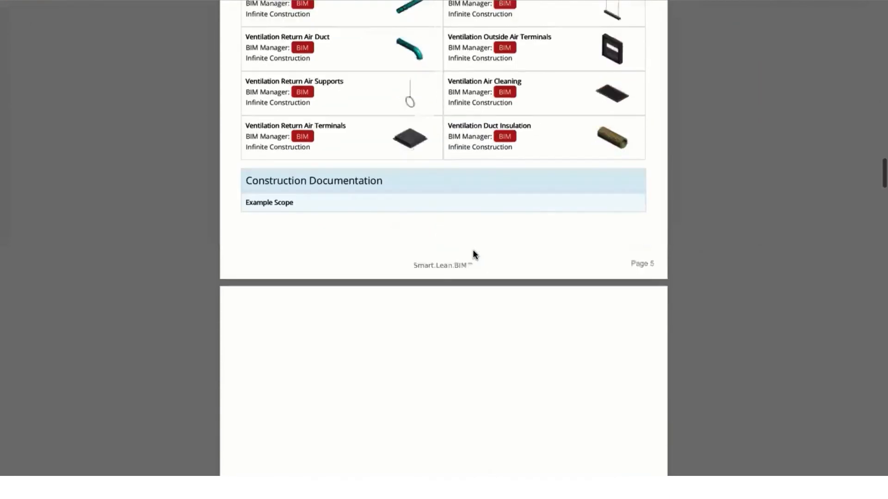
scroll(473, 252, "down", 20)
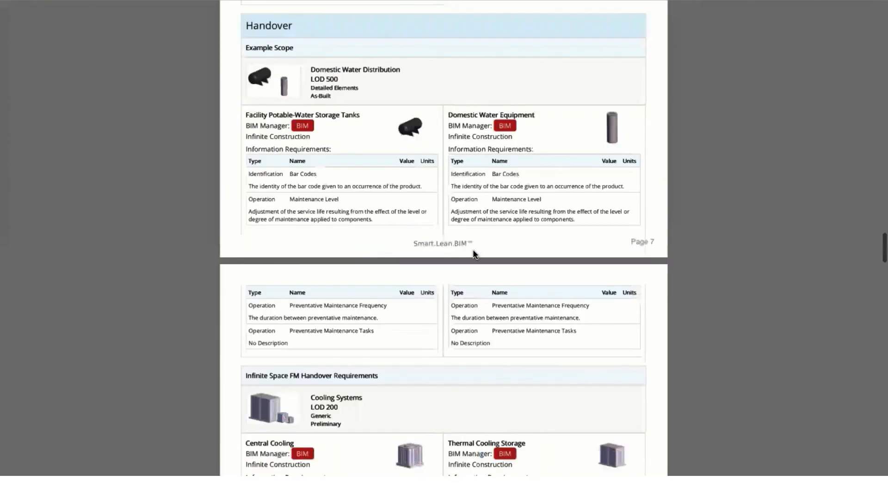
scroll(393, 152, "down", 7)
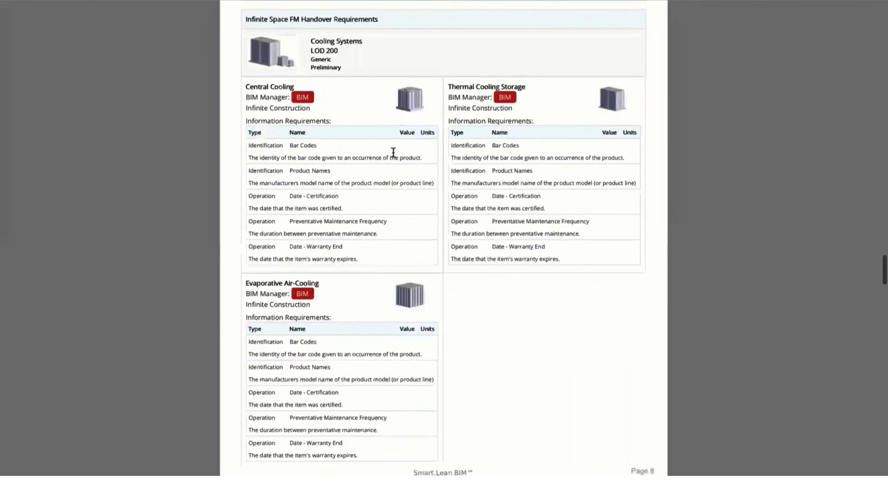
scroll(349, 117, "up", 2, "ctrl")
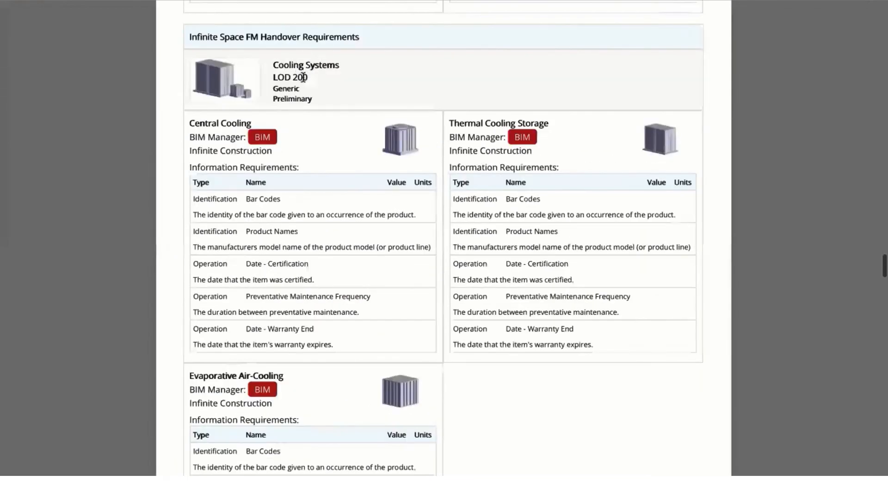
scroll(278, 230, "down", 1)
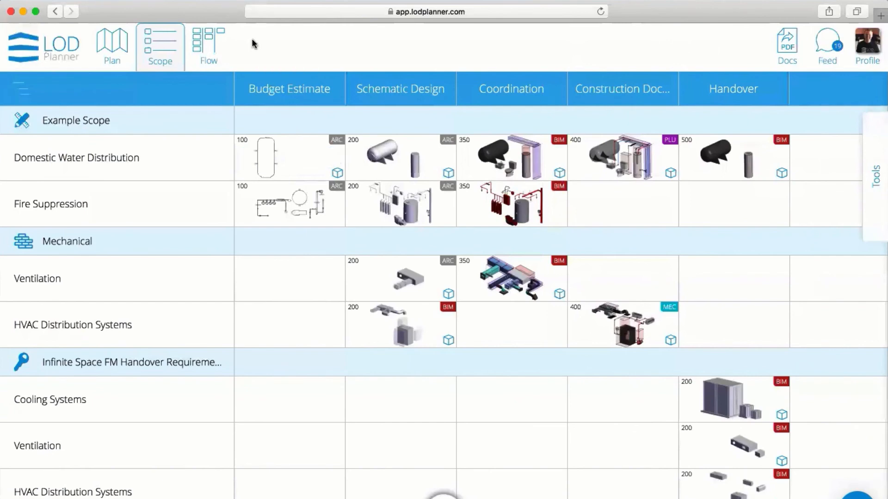
Step: Open the project's Flow board and filter its cards to the Coordination milestone
left_click(213, 47)
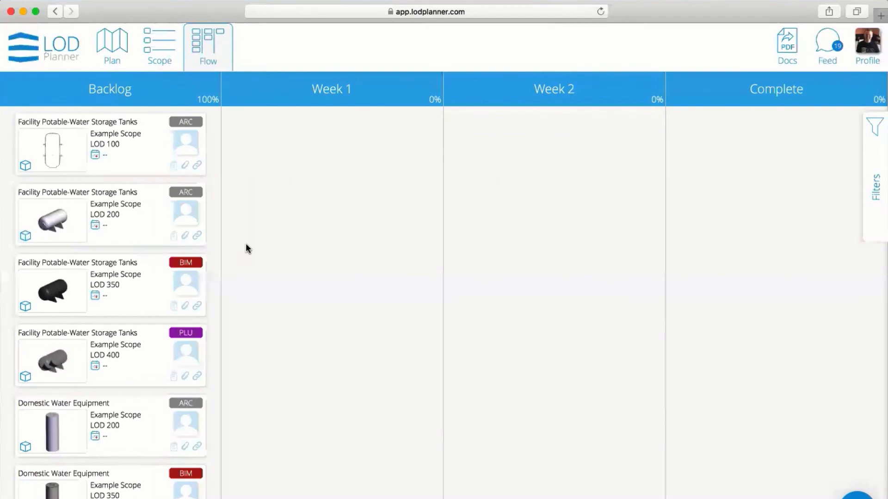
scroll(111, 331, "down", 15)
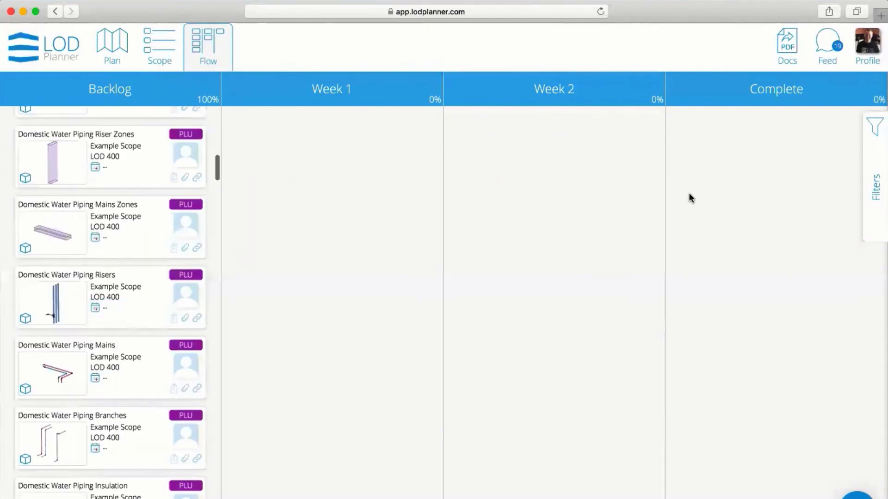
left_click(875, 187)
left_click(761, 175)
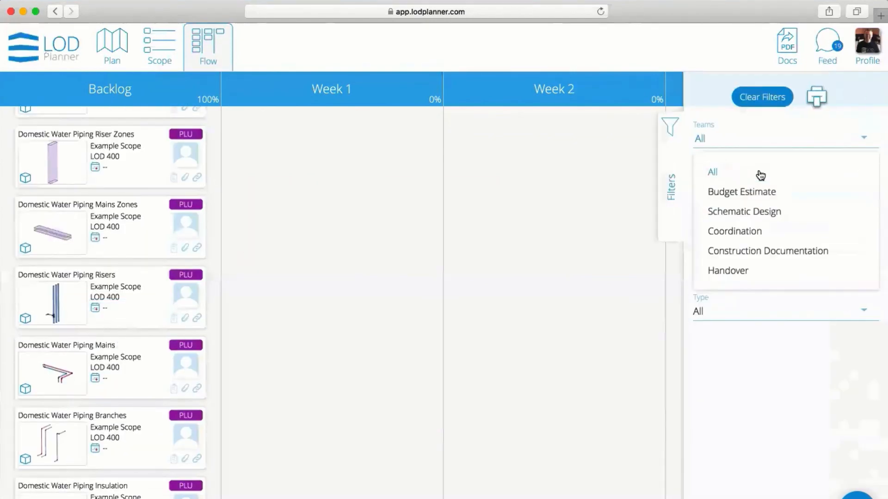
left_click(735, 233)
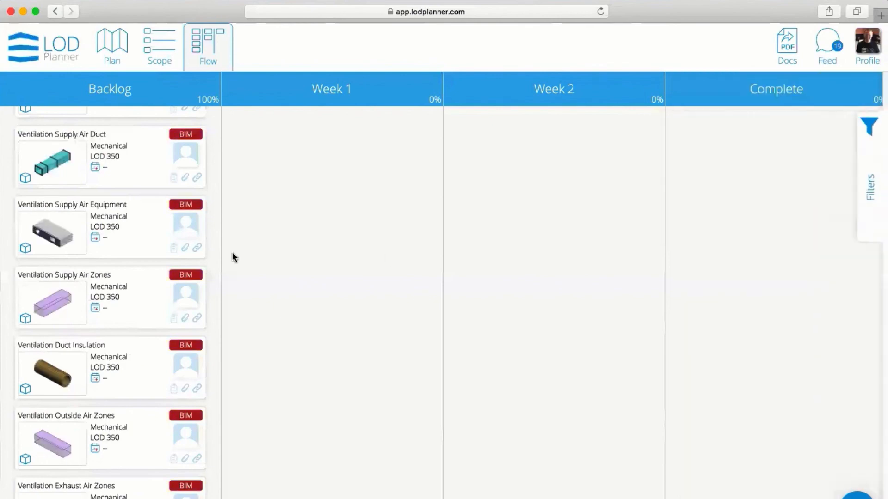
scroll(110, 252, "up", 15)
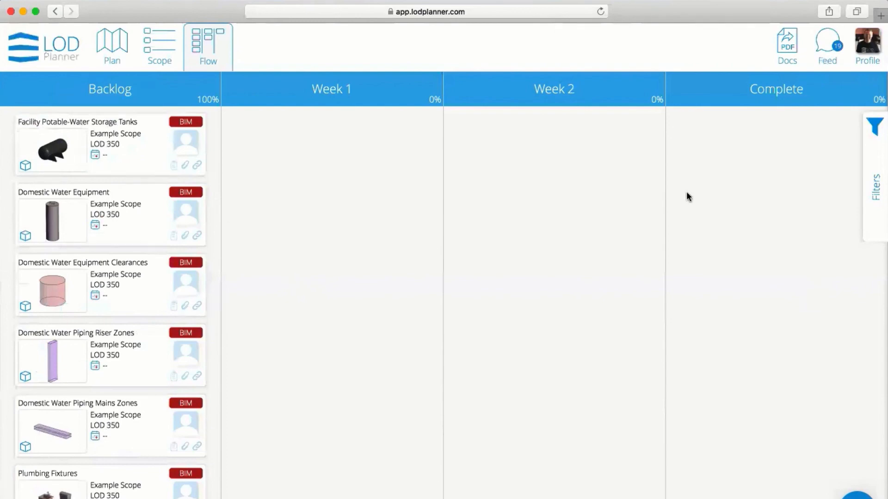
Step: Print the filtered Coordination cards to a document, and open it to look through the cards
left_click(863, 139)
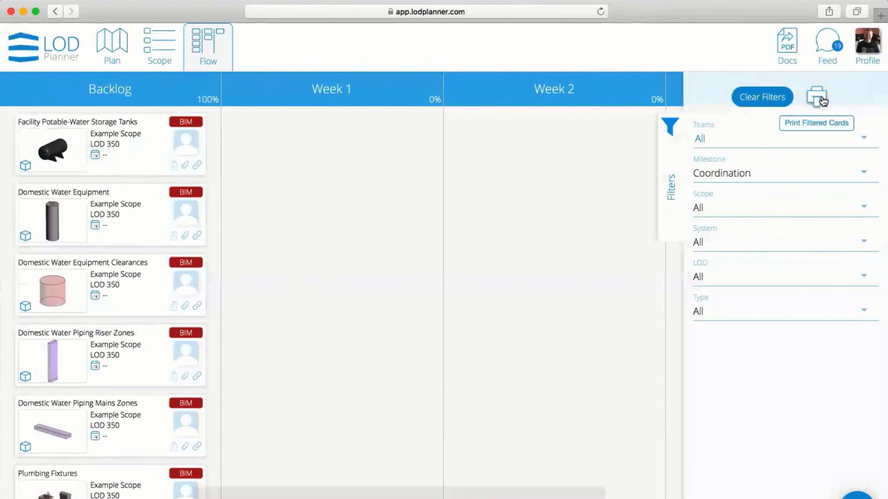
left_click(821, 101)
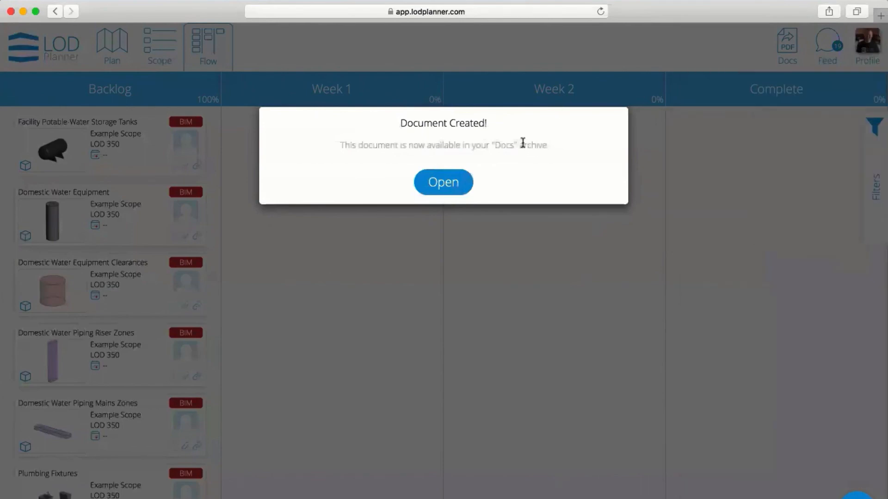
left_click(444, 183)
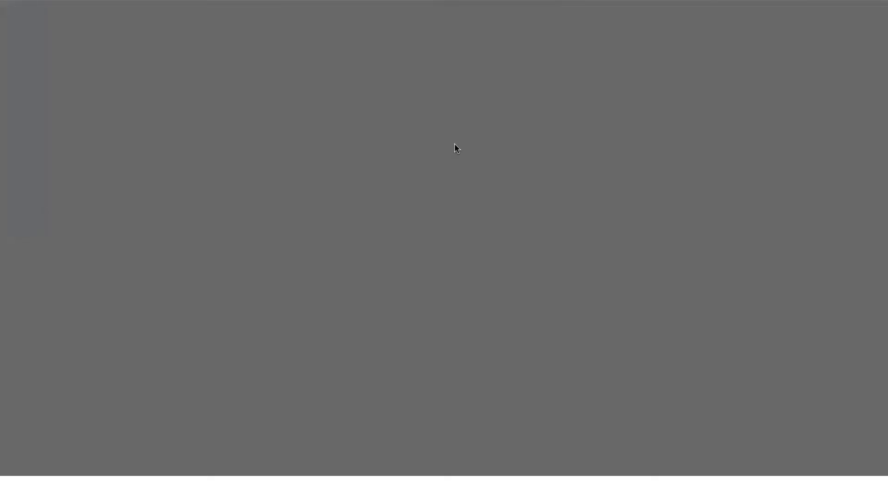
scroll(451, 158, "down", 15)
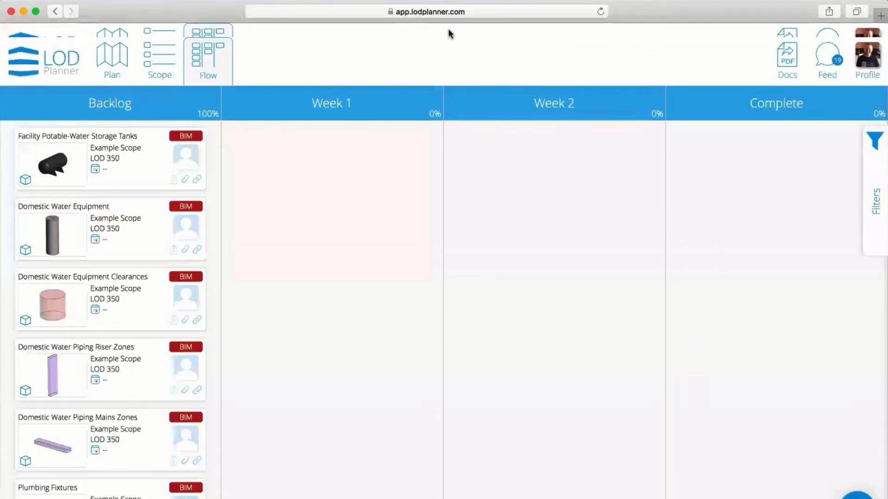
Step: Move the Facility Potable-Water Storage Tanks and Domestic Water Equipment cards from Backlog to Week 1, and view the storage tanks card's details
left_click_drag(112, 143, 331, 149)
left_click_drag(115, 148, 338, 206)
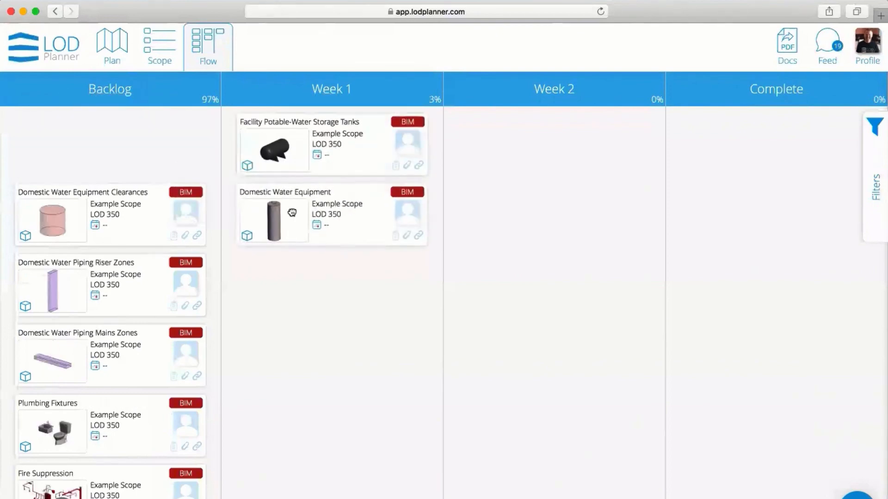
left_click(334, 149)
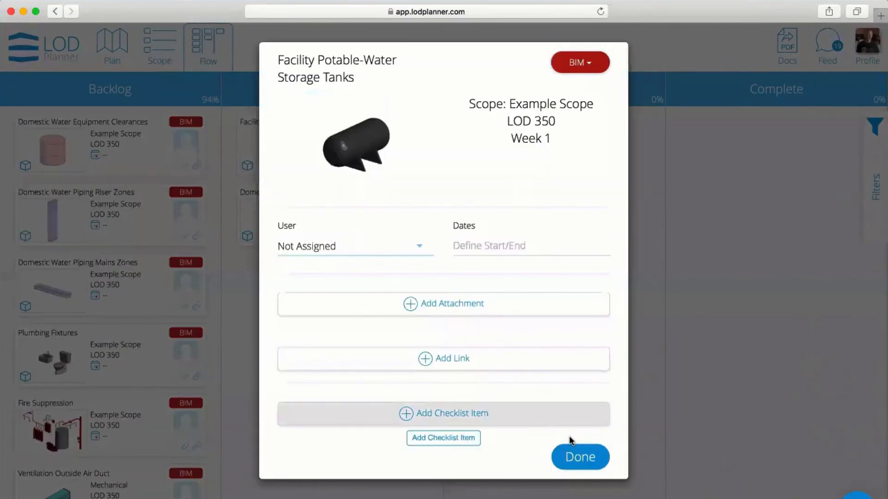
left_click(571, 455)
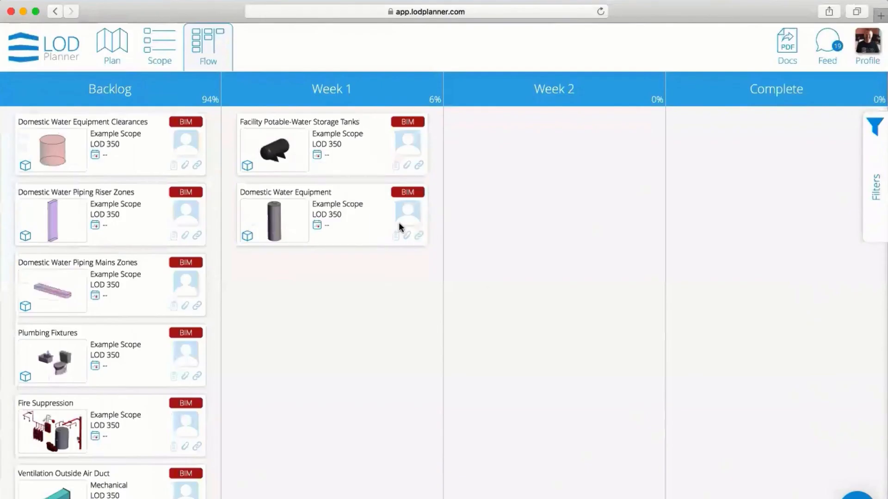